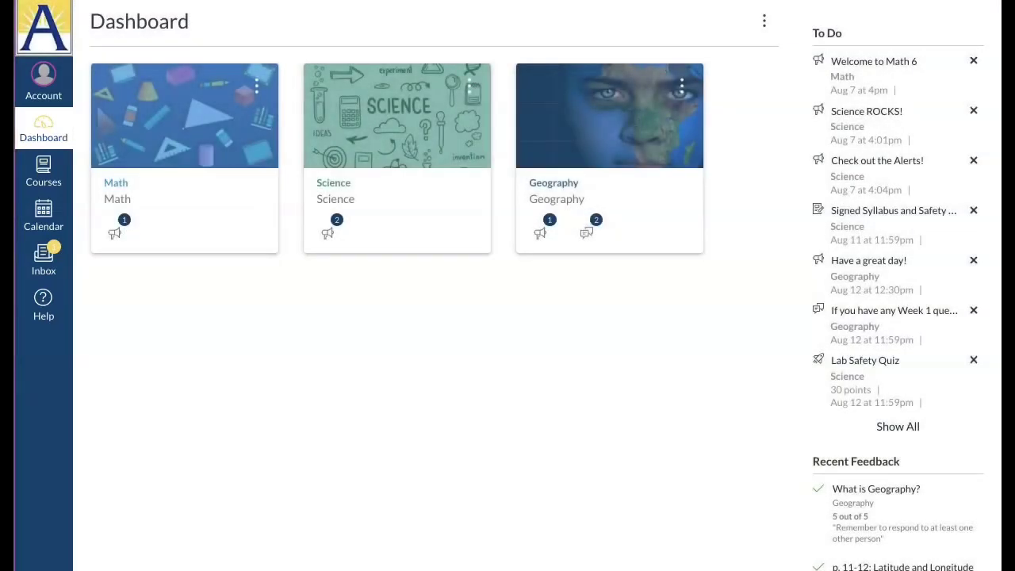
View the account options, and open the full list of all courses, including past enrollments
left_click(45, 93)
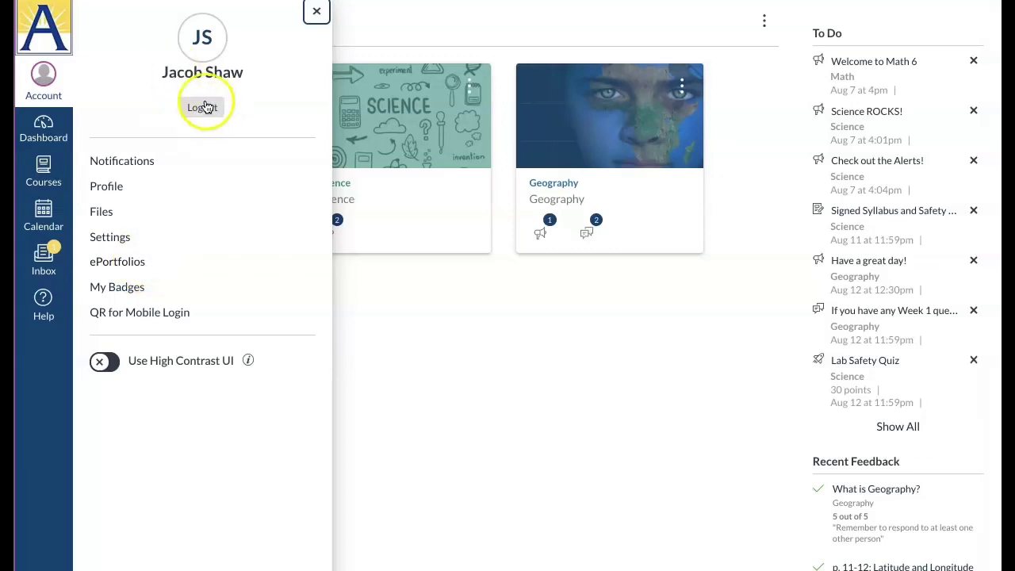
left_click(46, 133)
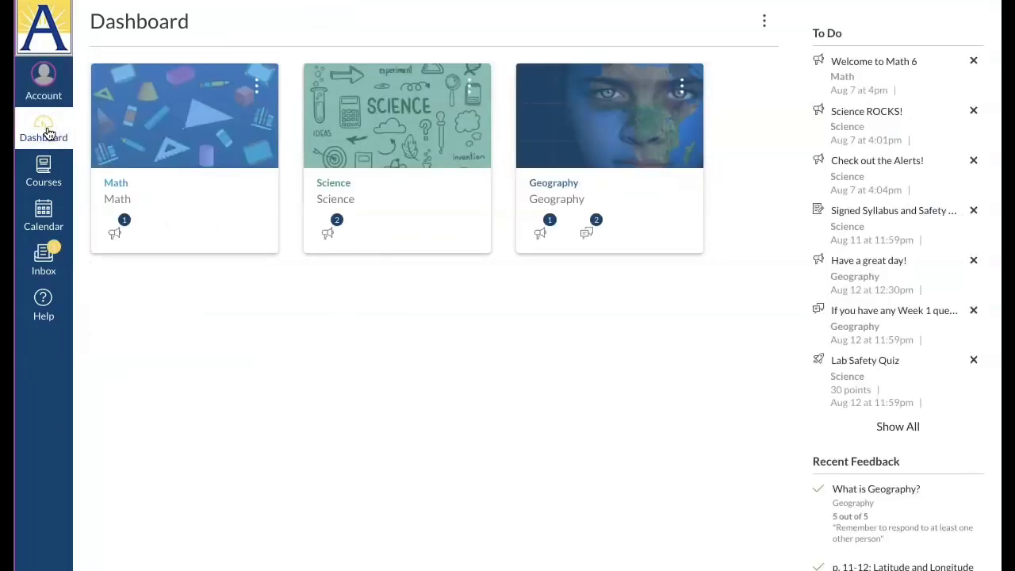
left_click(45, 170)
left_click(46, 180)
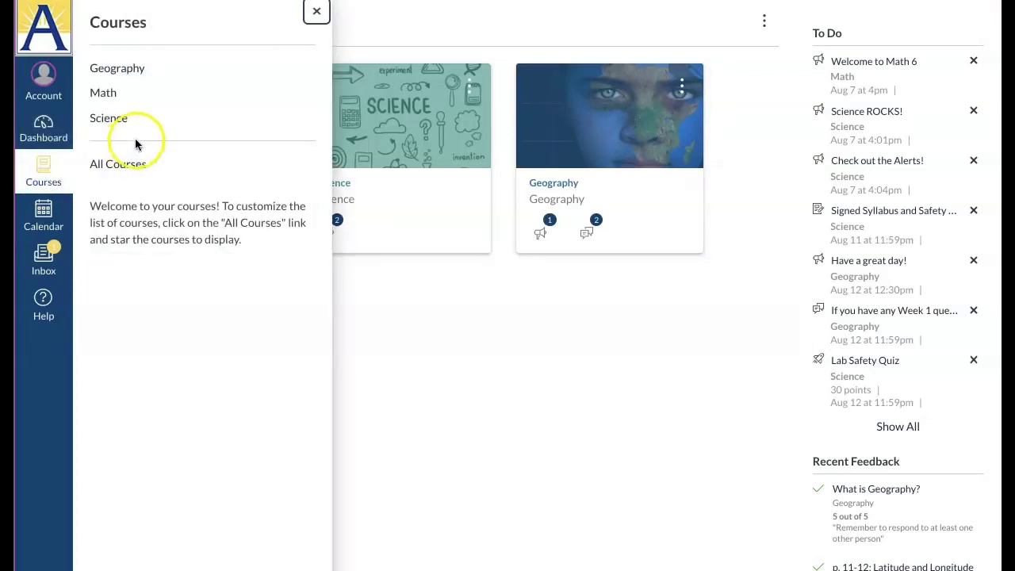
left_click(119, 168)
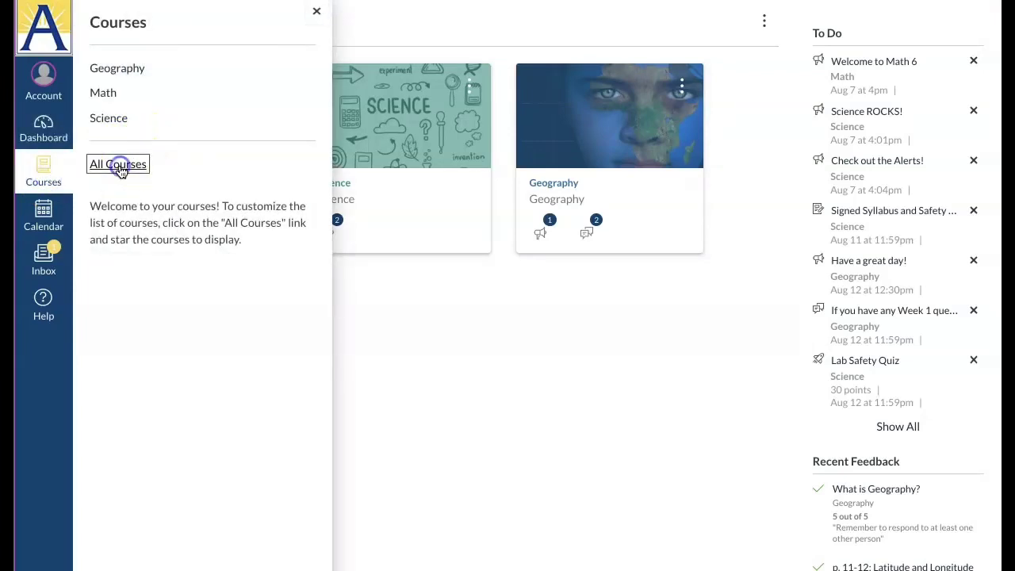
scroll(204, 291, "down", 1)
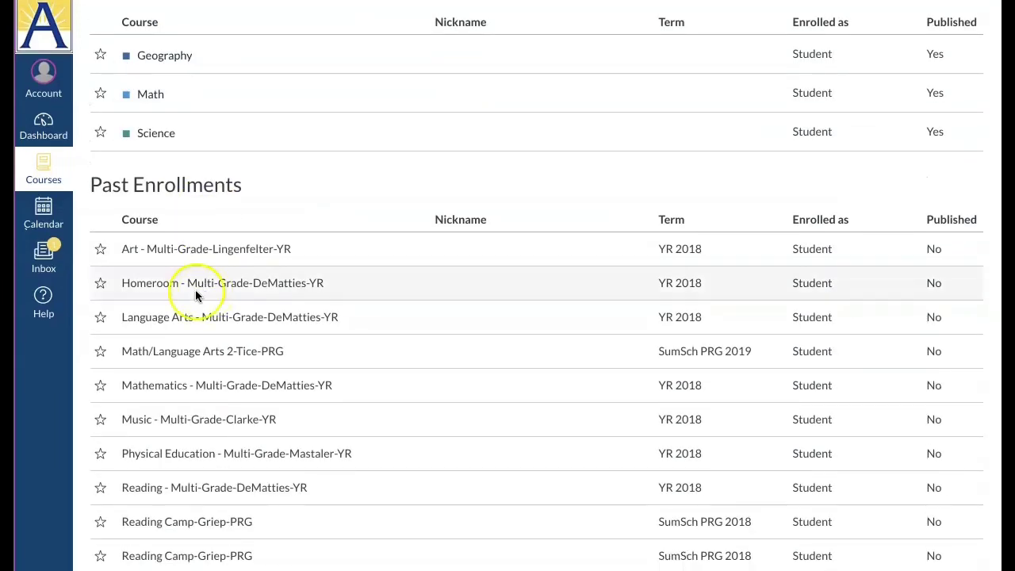
Open the calendar and hide the Geography, Math and Science calendars, leaving only the student's personal calendar displayed
left_click(45, 224)
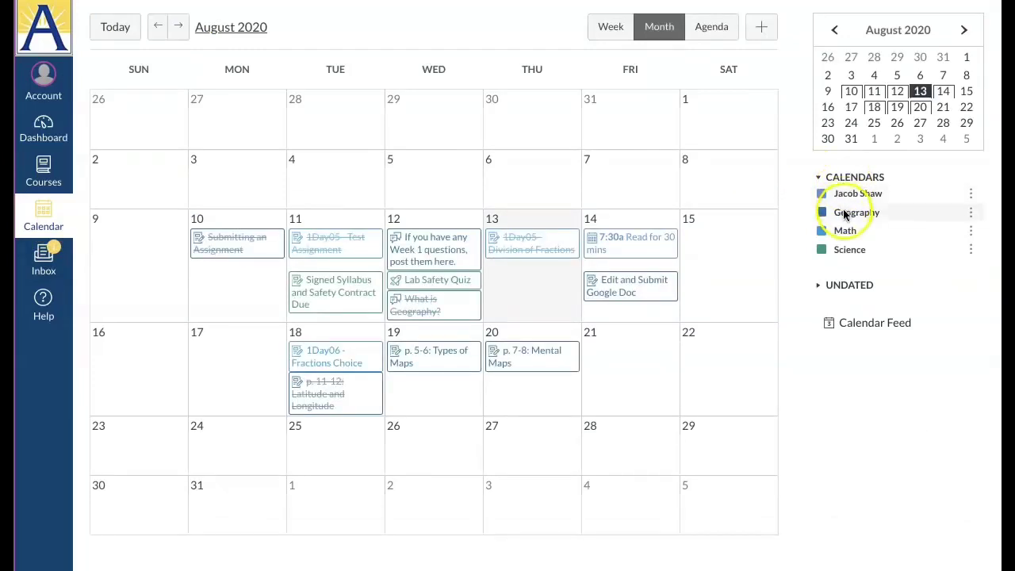
left_click(854, 234)
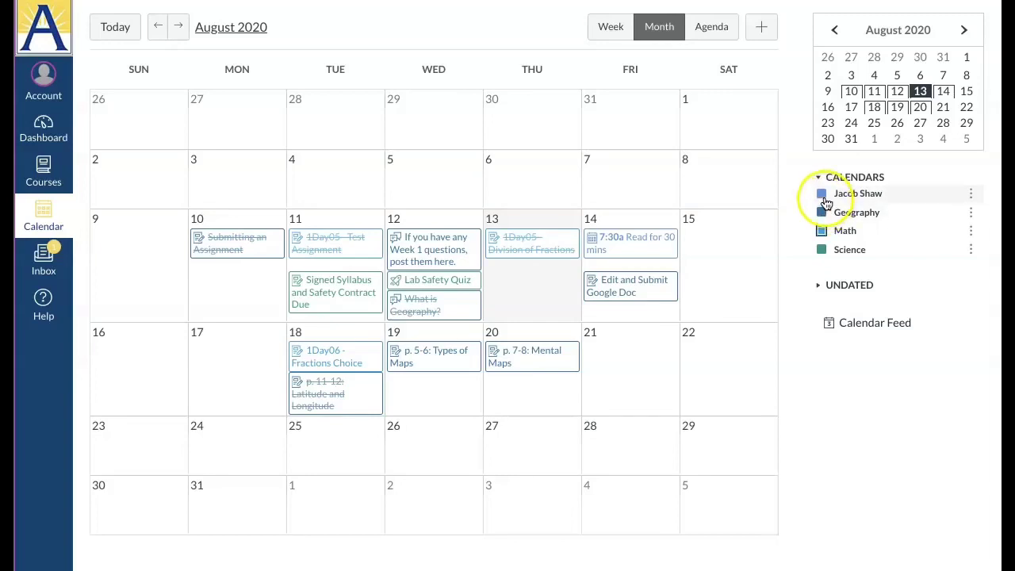
left_click(822, 212)
left_click(822, 230)
left_click(822, 249)
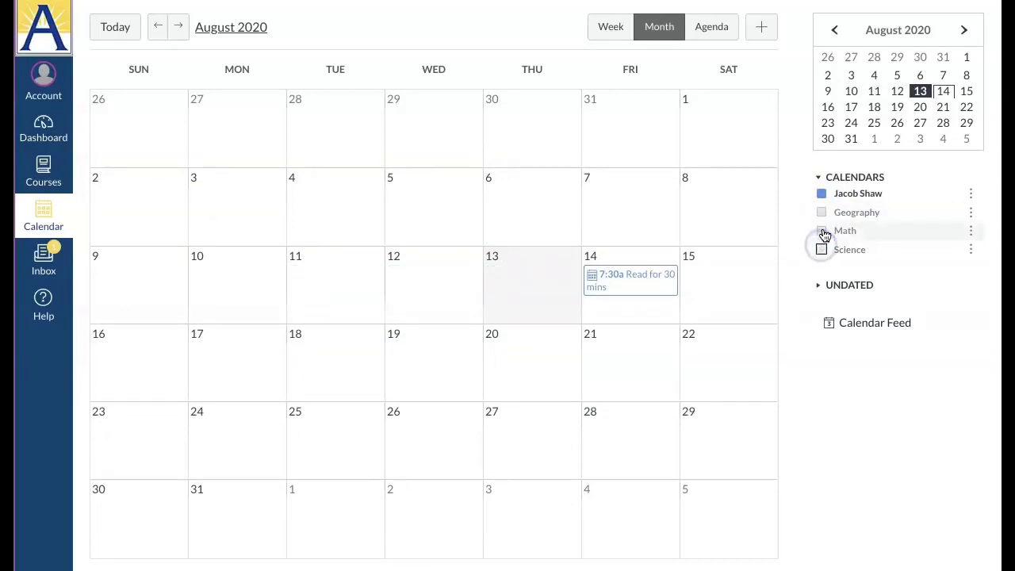
Display the Math, Geography and Science calendars again in the monthly calendar
left_click(821, 230)
left_click(823, 213)
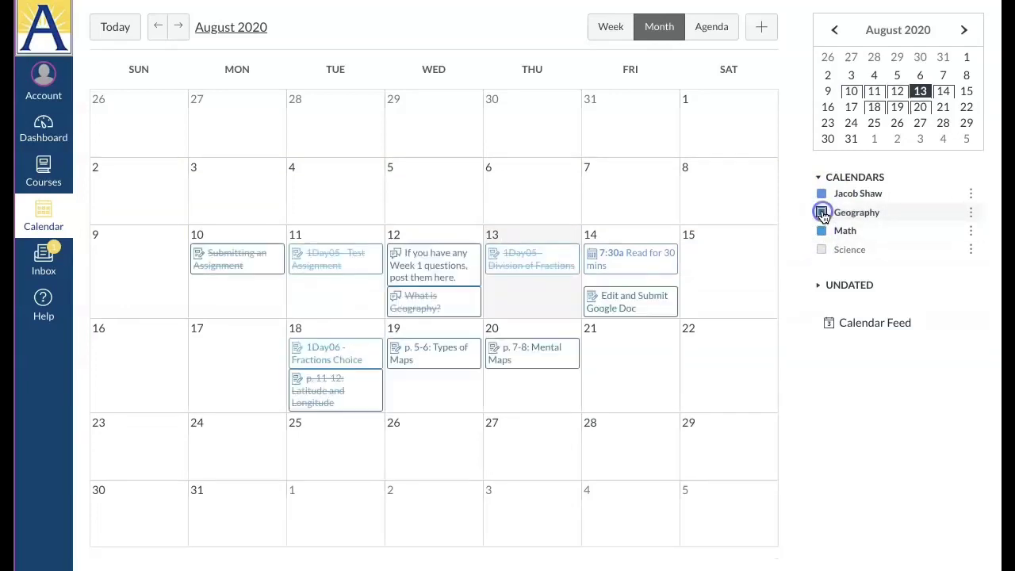
left_click(821, 249)
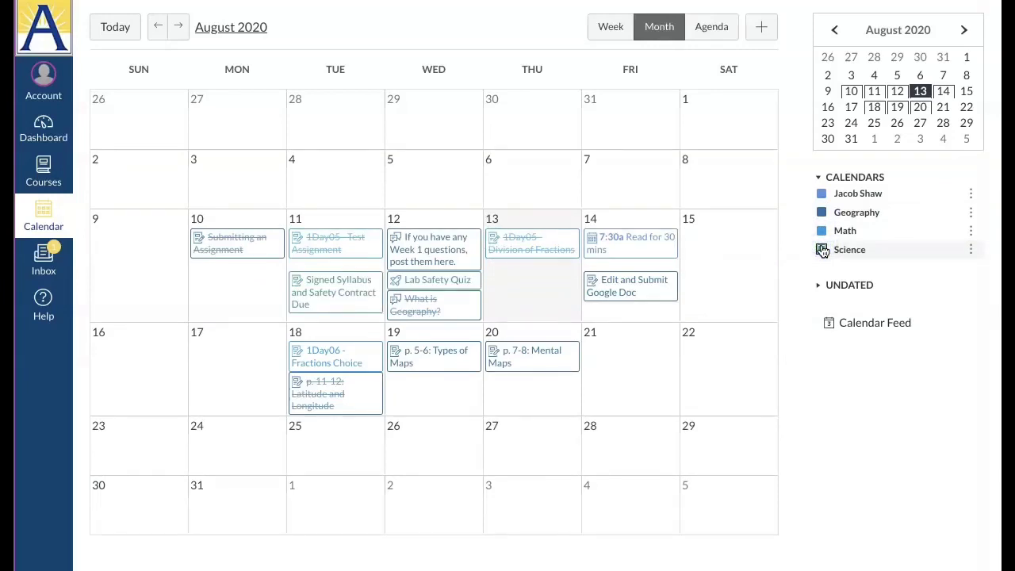
Change the Geography calendar's course color to red, #FF2717
left_click(971, 220)
left_click(886, 176)
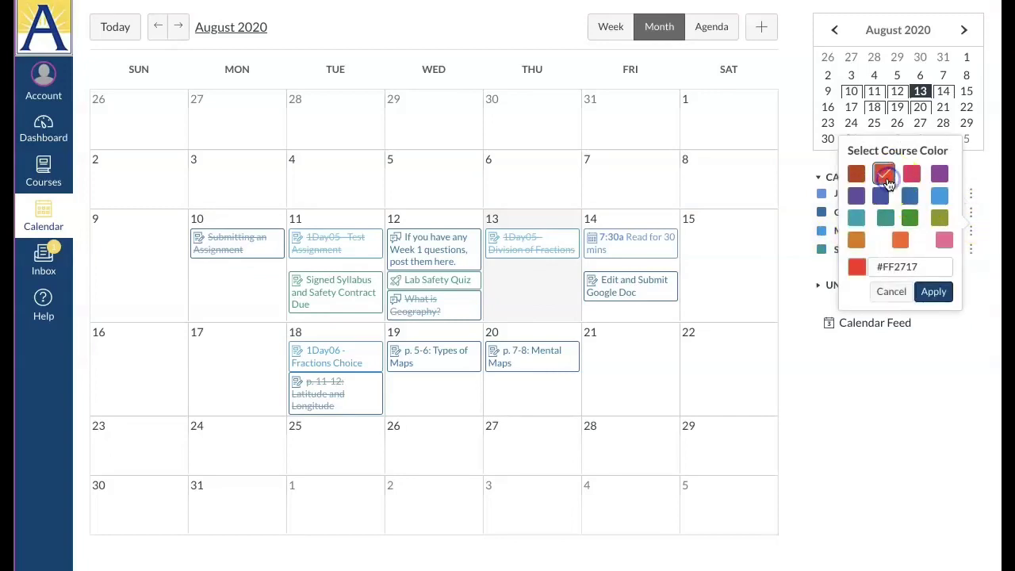
left_click(933, 292)
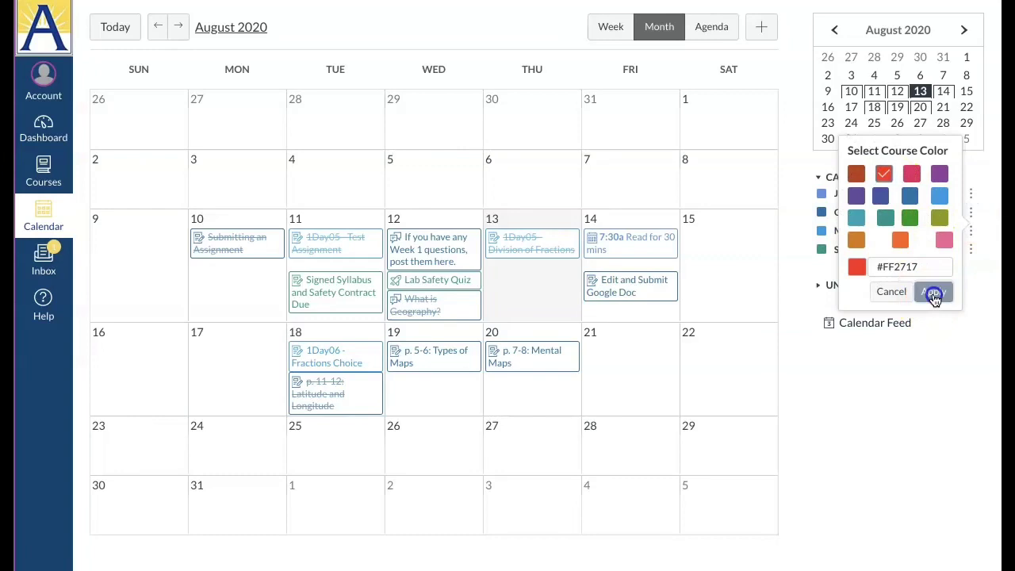
Change the Science calendar's course color to olive green
left_click(971, 250)
left_click(939, 253)
left_click(930, 332)
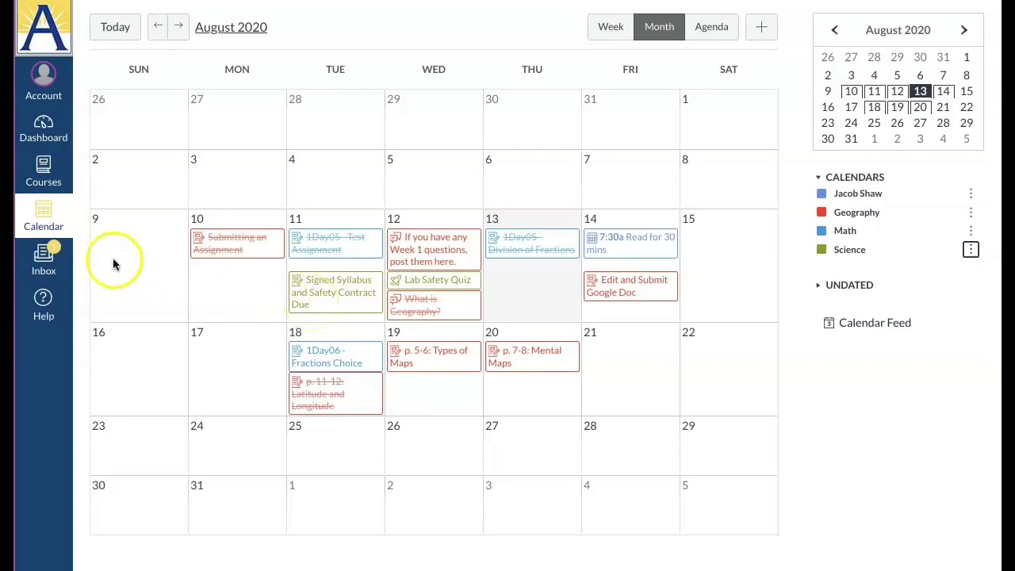
In the inbox, start a new message for the Geography course, choose a recipient from its contacts, and discard the draft
left_click(44, 262)
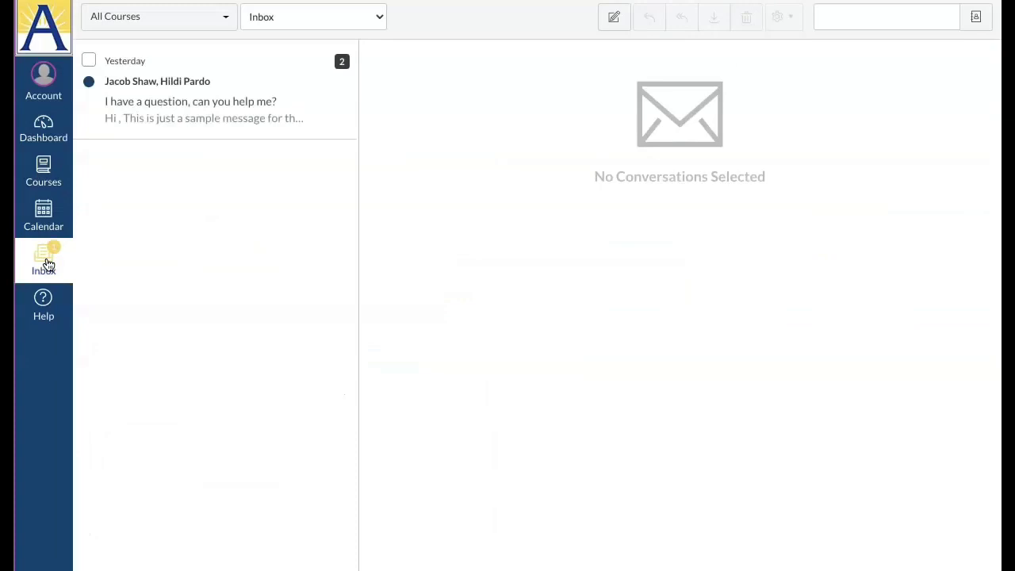
left_click(613, 23)
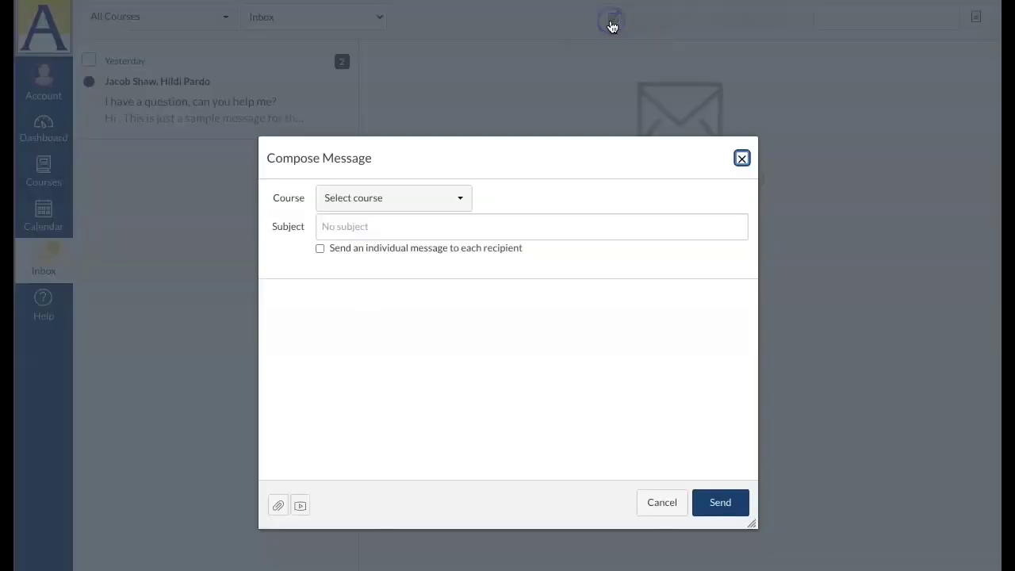
left_click(455, 198)
mouse_move(430, 260)
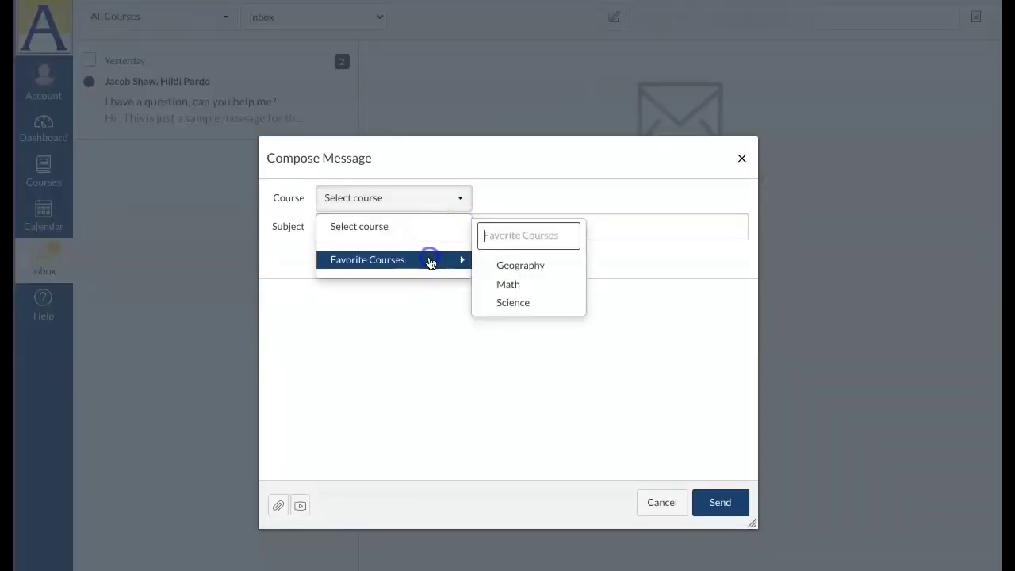
left_click(503, 263)
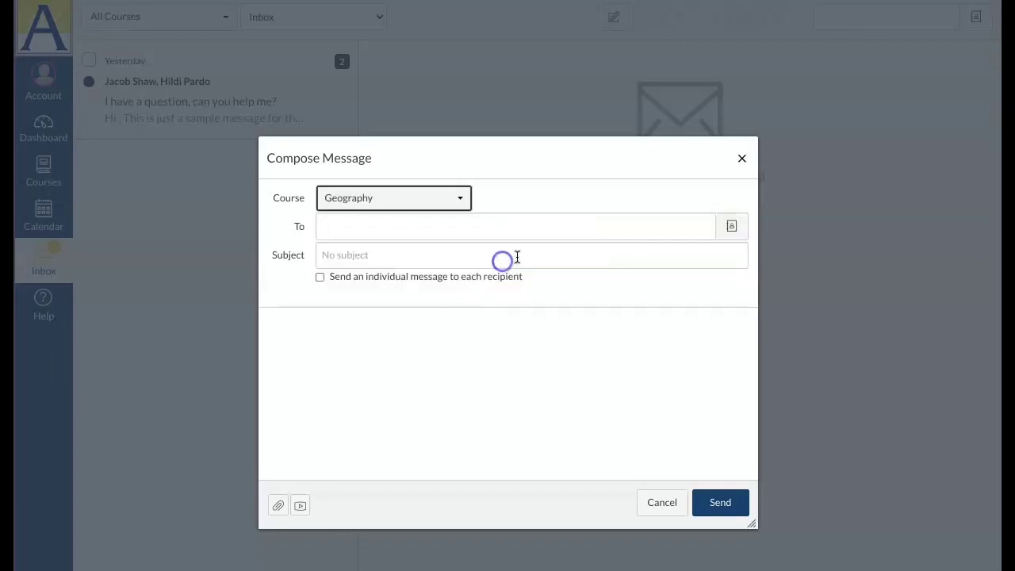
left_click(728, 226)
left_click(579, 260)
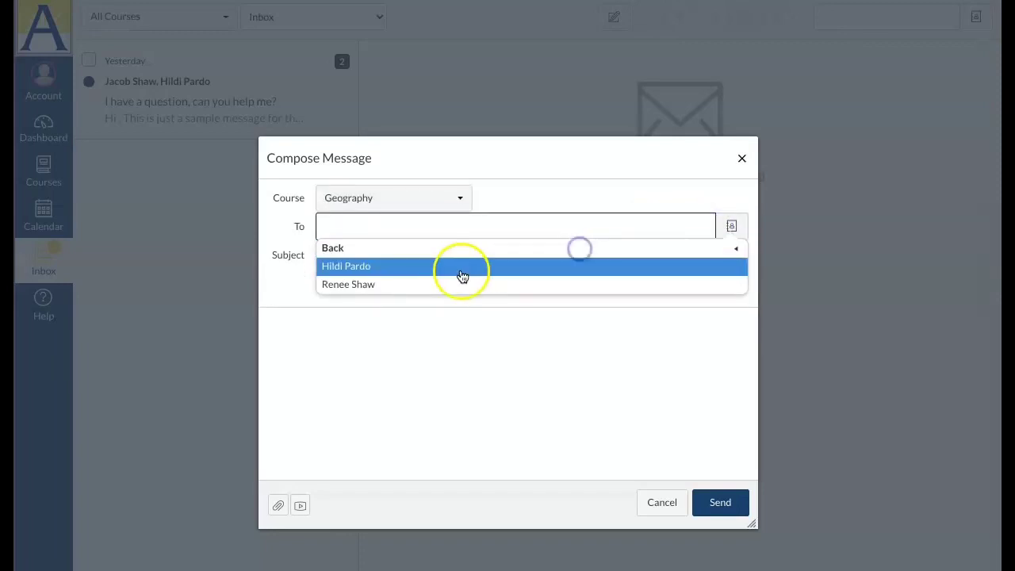
left_click(451, 275)
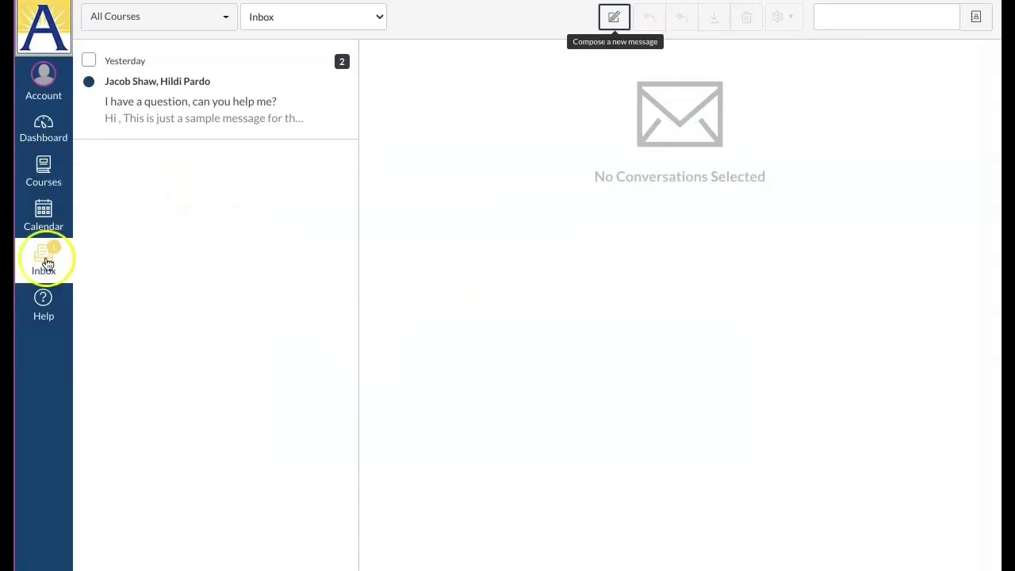
View the Canvas help page for students and return to the dashboard
left_click(44, 308)
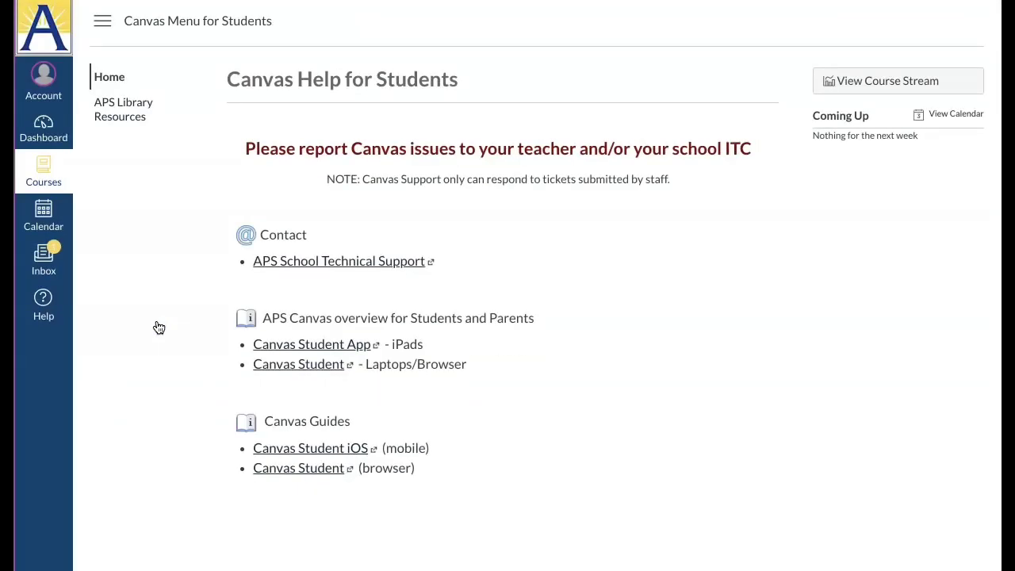
left_click(50, 135)
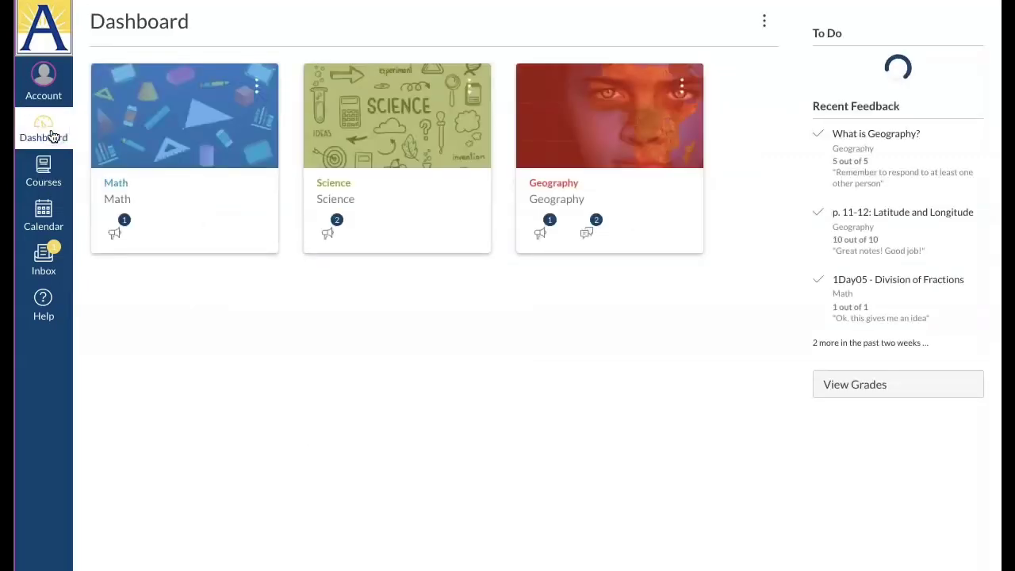
left_click(210, 153)
left_click(347, 153)
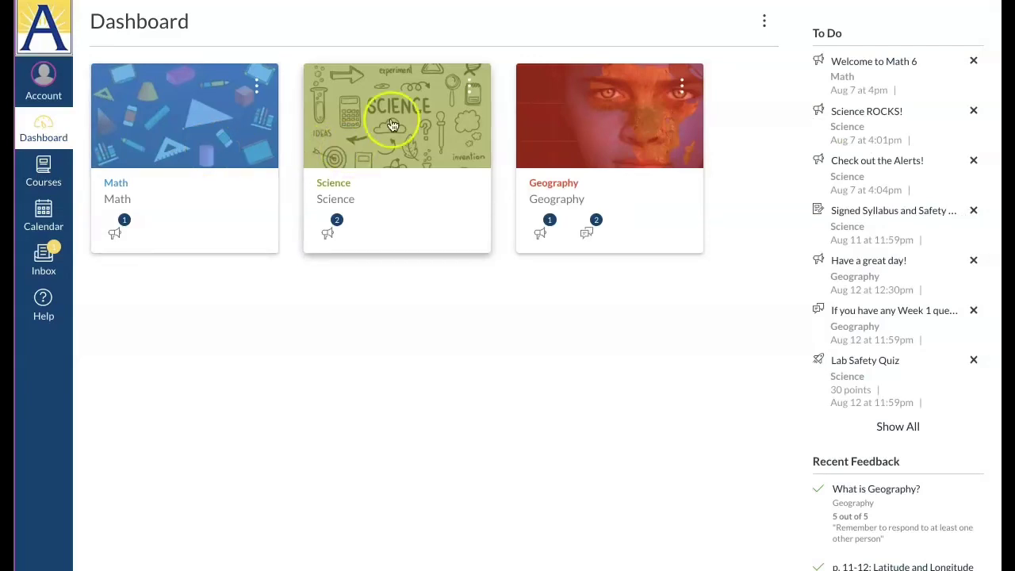
Turn off the color overlay on the dashboard's course cards
left_click(764, 24)
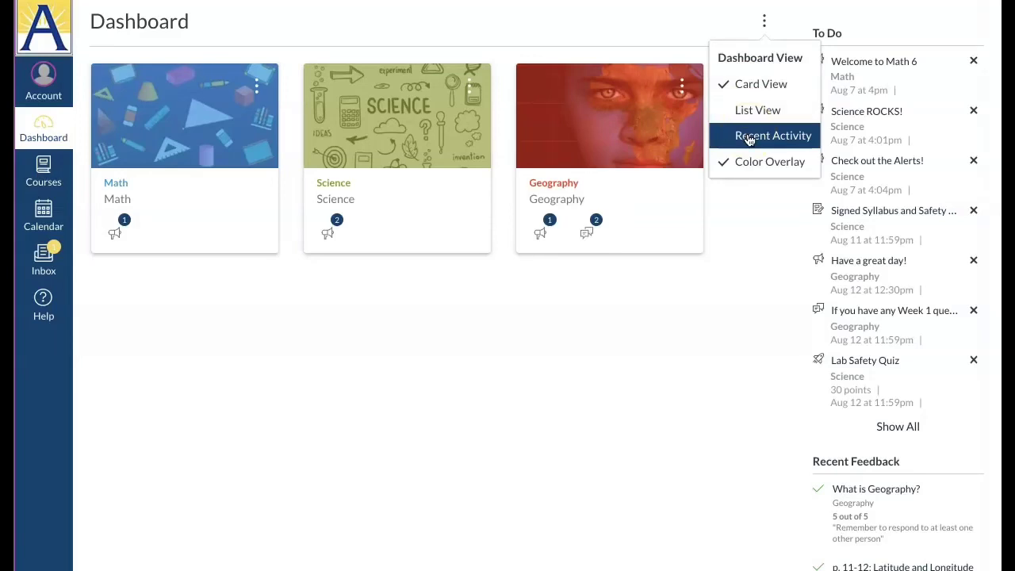
left_click(746, 161)
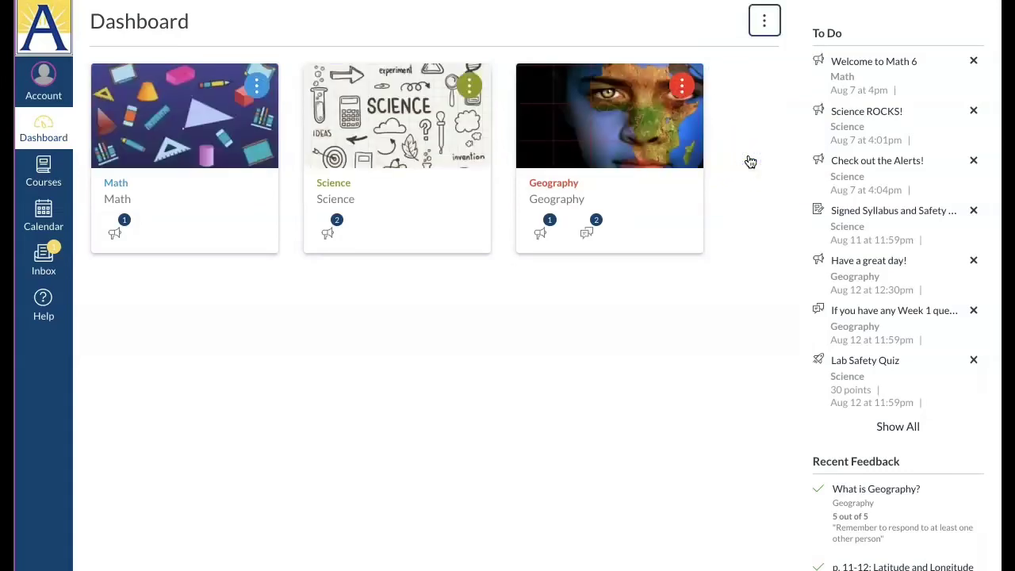
left_click(765, 23)
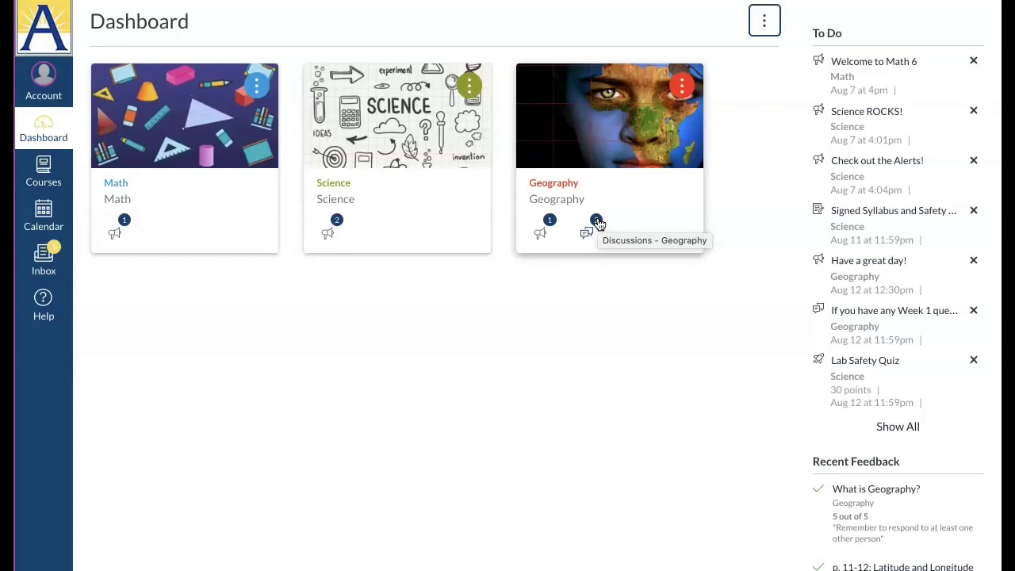
Move the Geography card to the first position on the dashboard and set its color to #1770AB
left_click(616, 164)
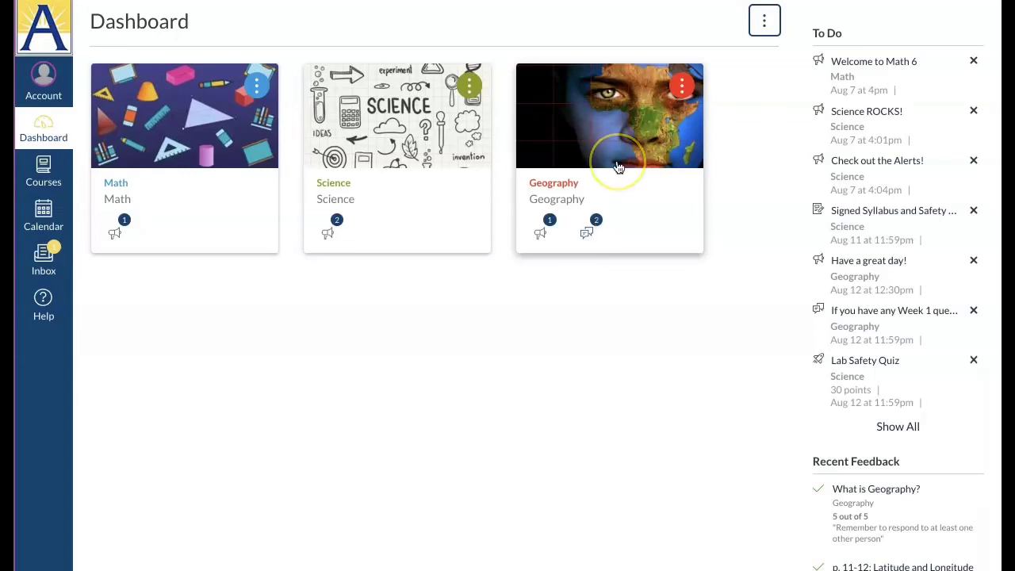
left_click_drag(616, 164, 214, 164)
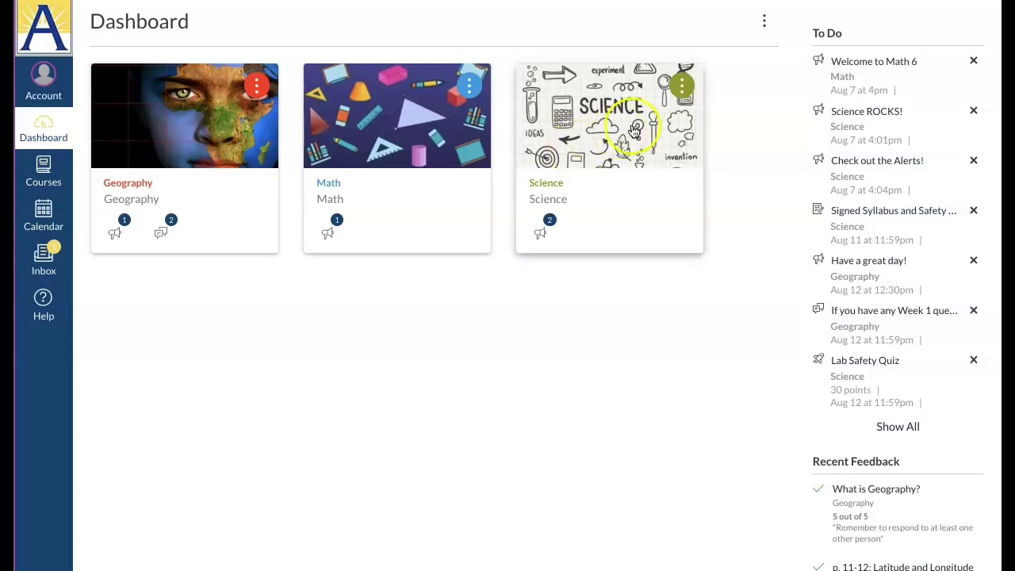
left_click(258, 85)
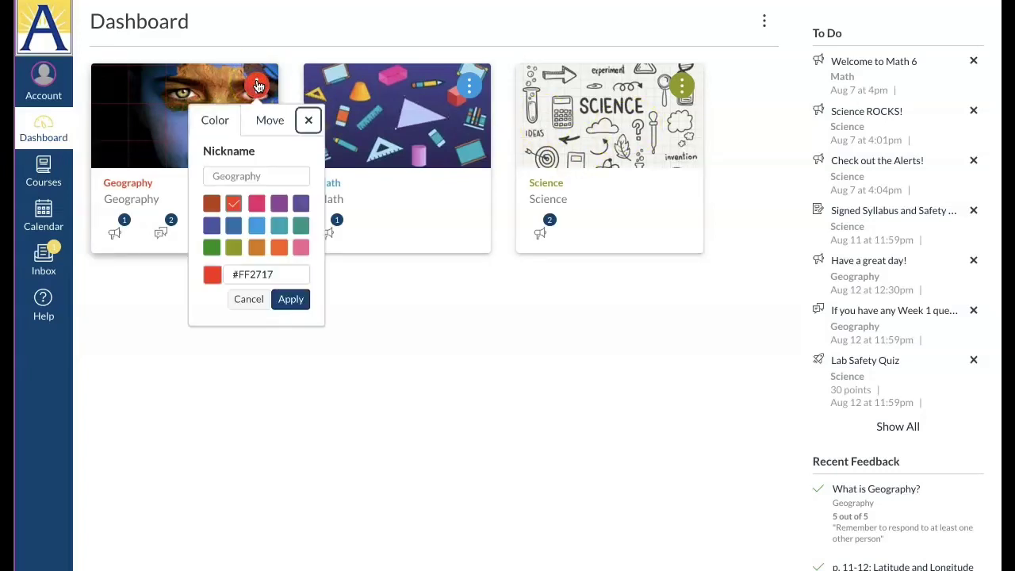
left_click(234, 226)
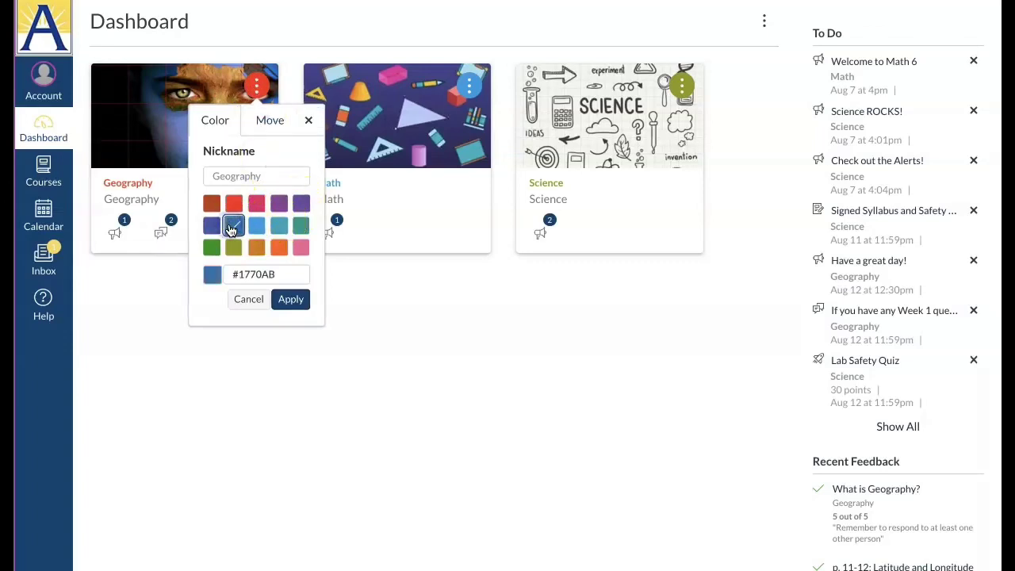
left_click(300, 310)
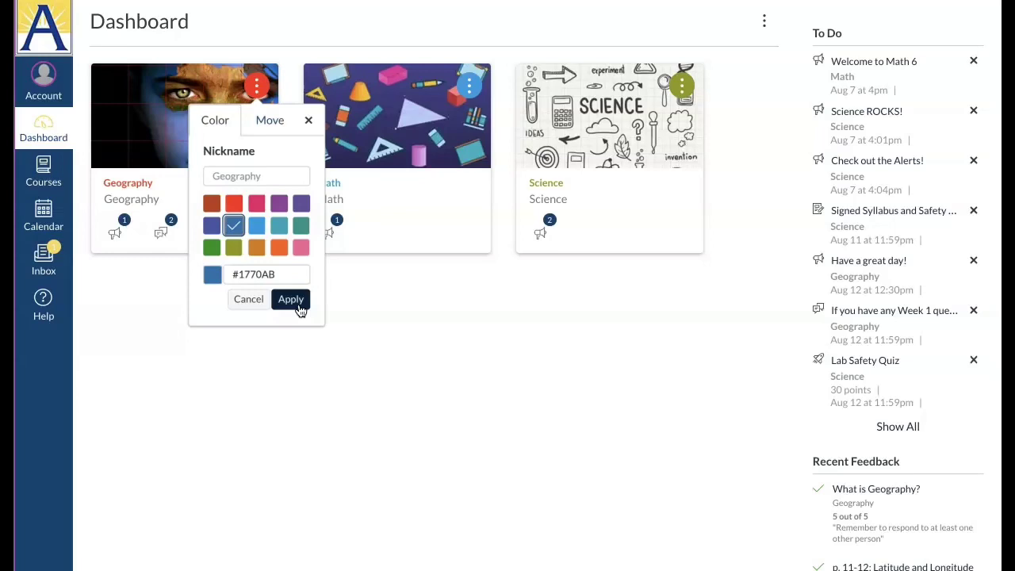
left_click(296, 308)
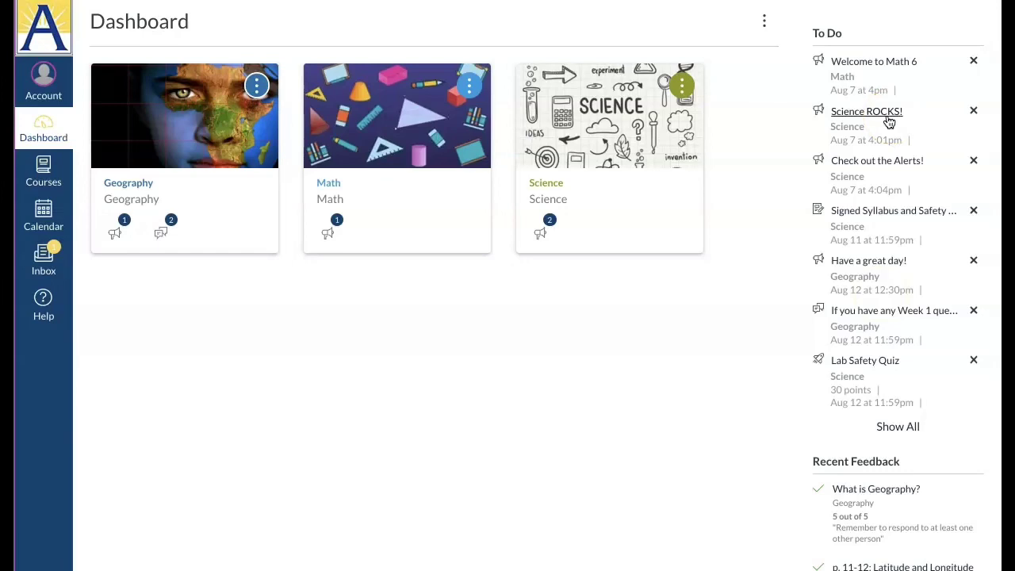
Examine the To Do and Recent Feedback lists, narrowing the browser window to view them below the cards, and widen it again
scroll(888, 192, "down", 3)
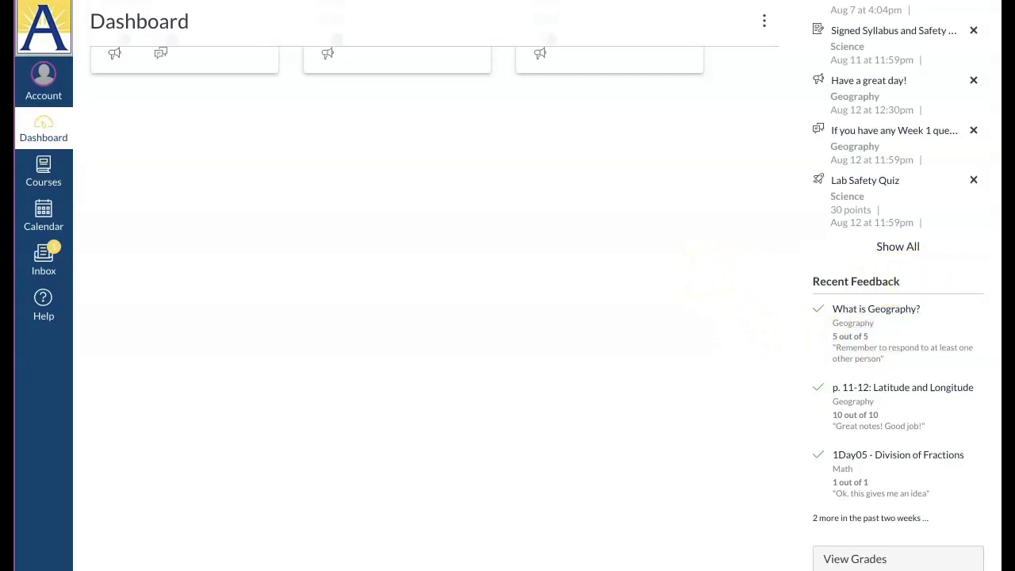
left_click_drag(1007, 286, 704, 285)
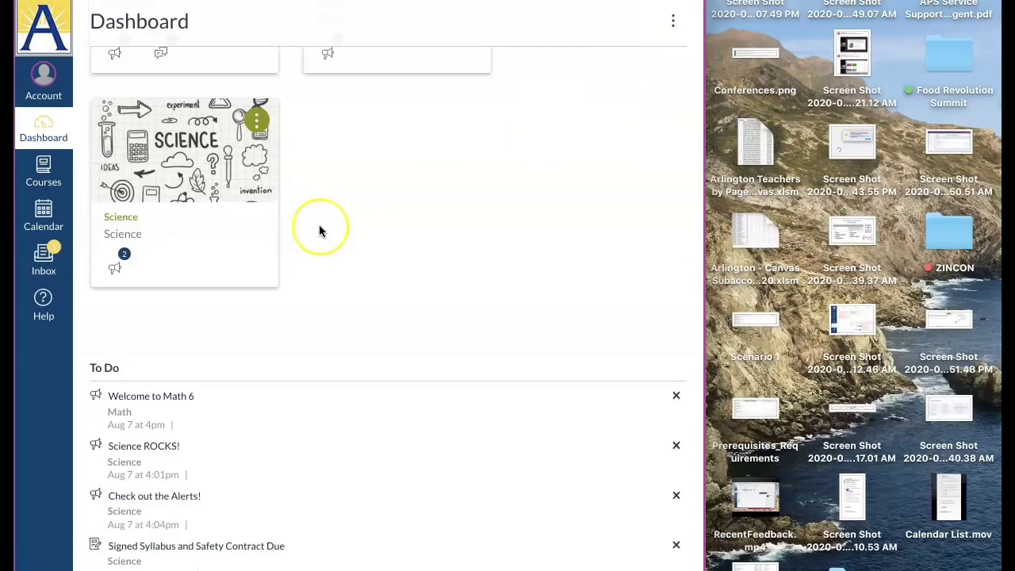
scroll(320, 229, "up", 3)
scroll(319, 230, "down", 3)
scroll(320, 229, "down", 5)
left_click_drag(691, 99, 964, 16)
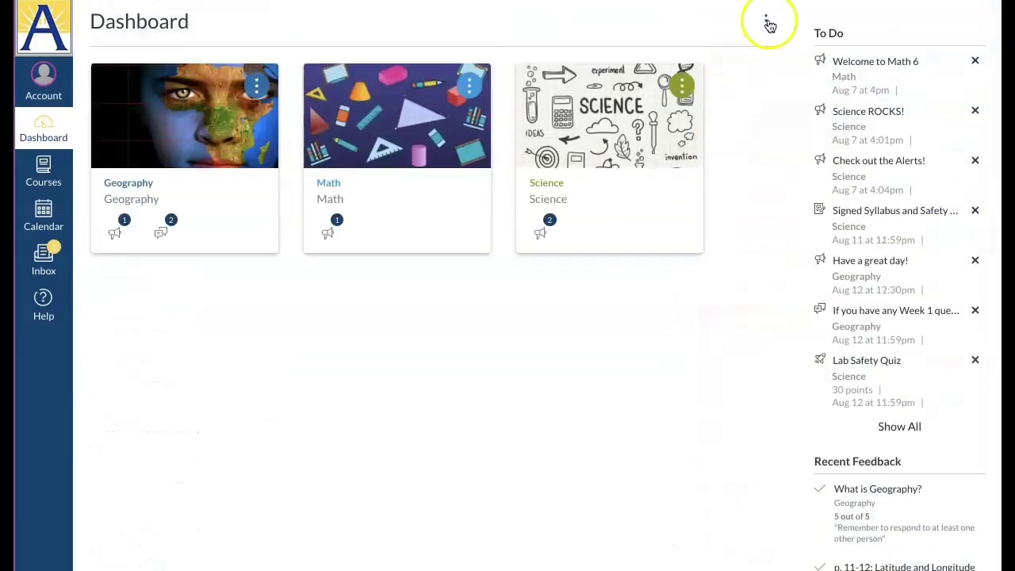
Switch the dashboard to List View, browse the upcoming items, return to today and show the new alerts
left_click(765, 21)
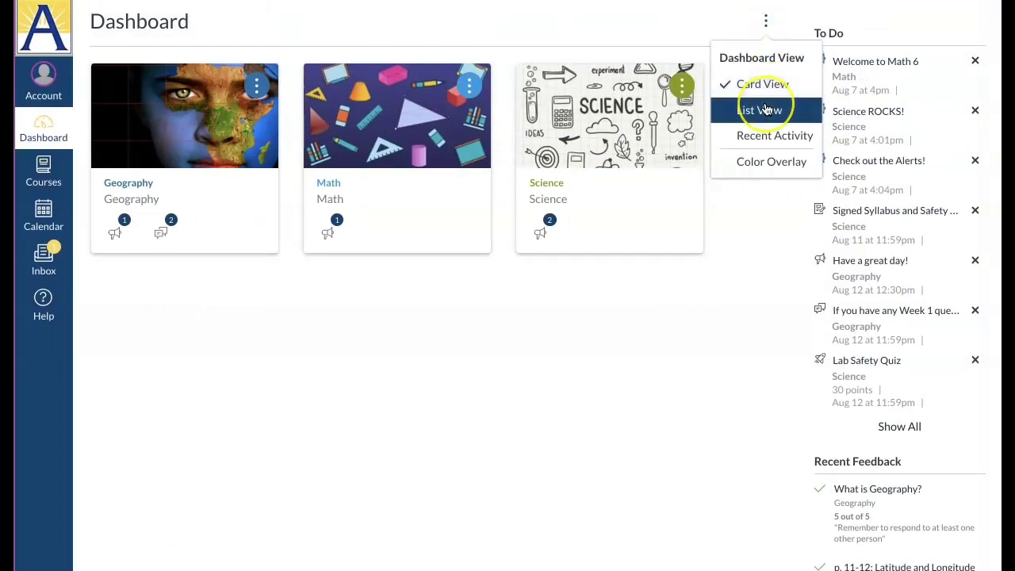
left_click(765, 109)
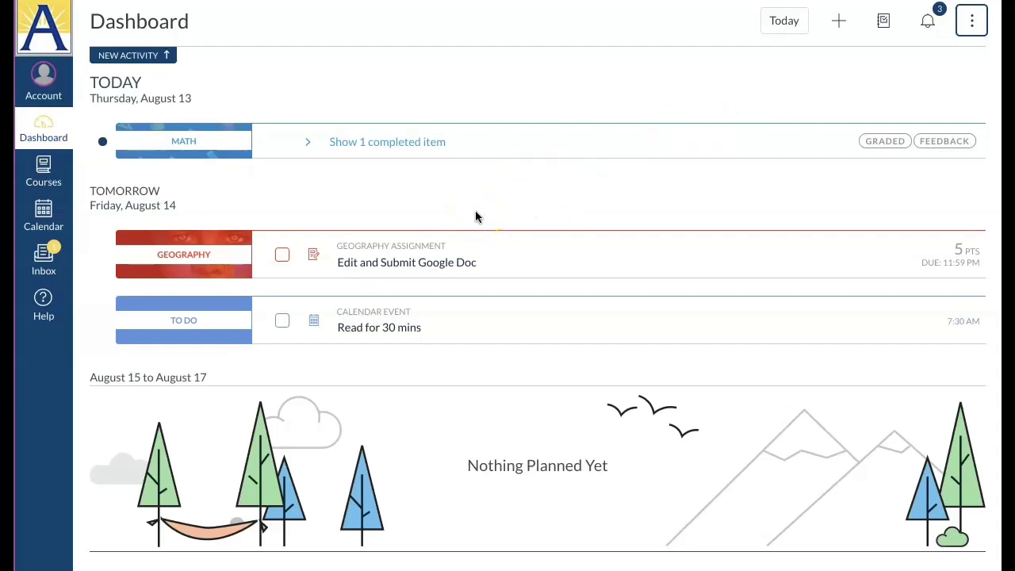
scroll(483, 209, "down", 6)
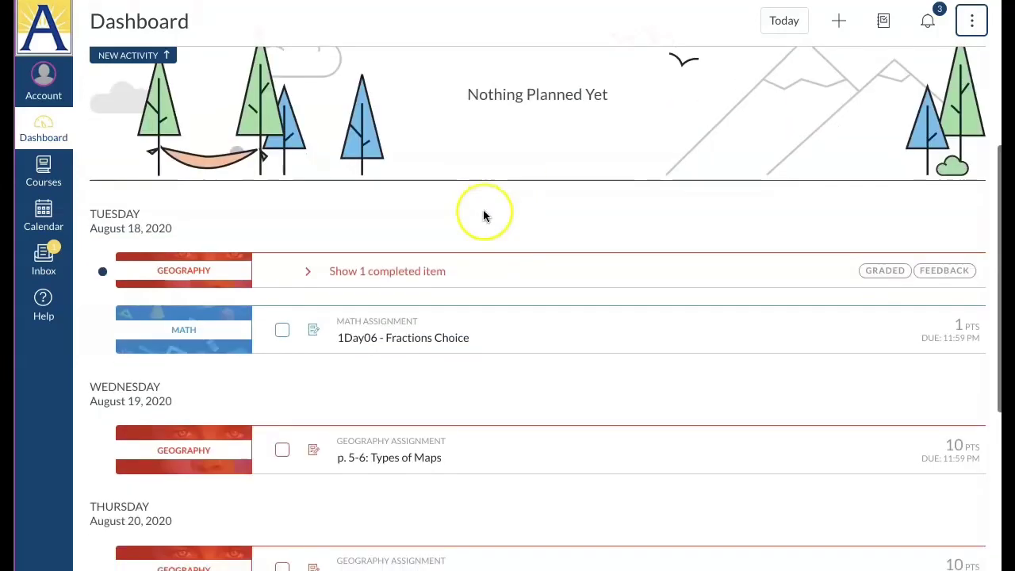
scroll(483, 215, "down", 2)
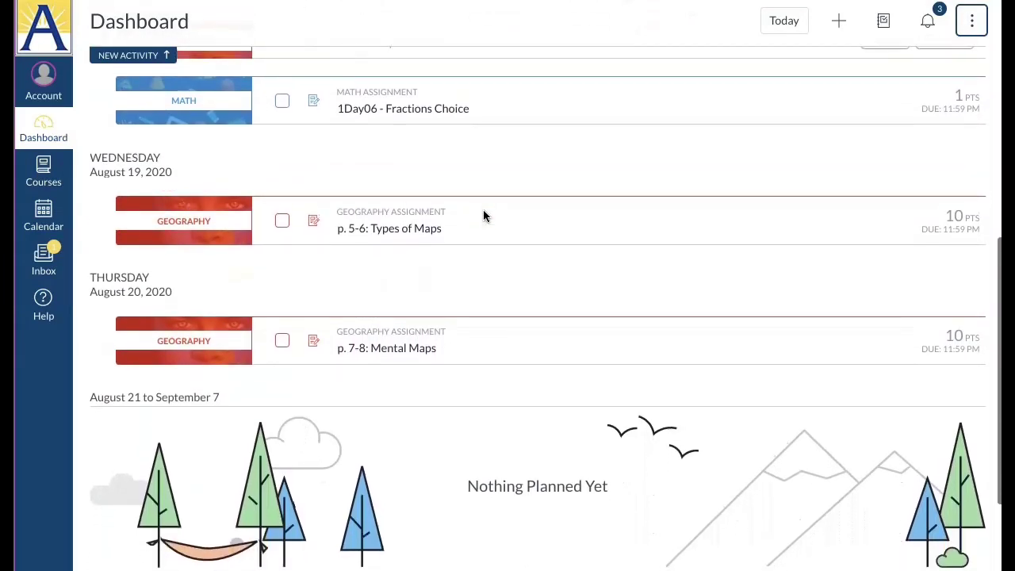
scroll(483, 209, "down", 2)
scroll(507, 206, "down", 1)
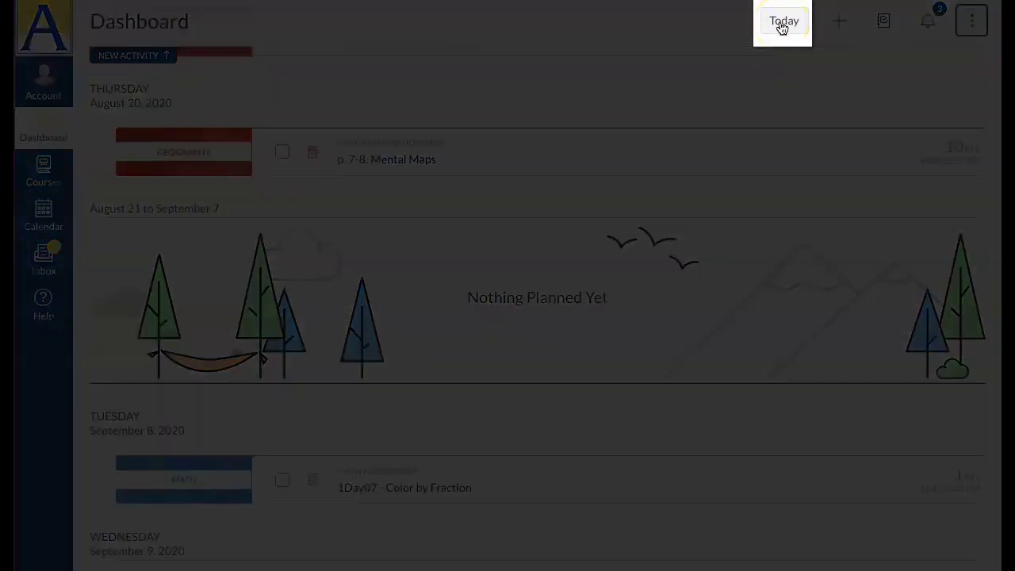
left_click(781, 24)
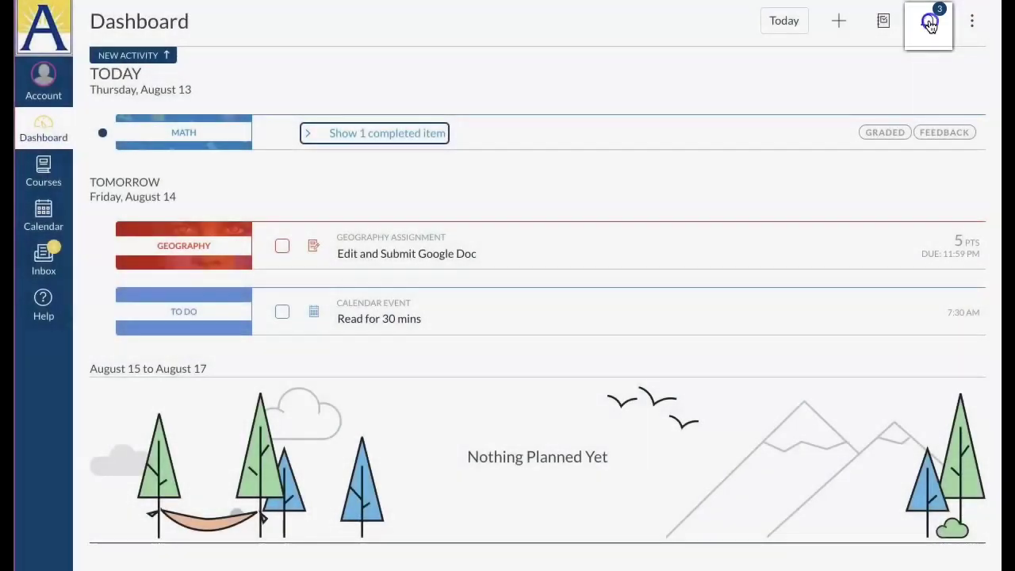
left_click(930, 26)
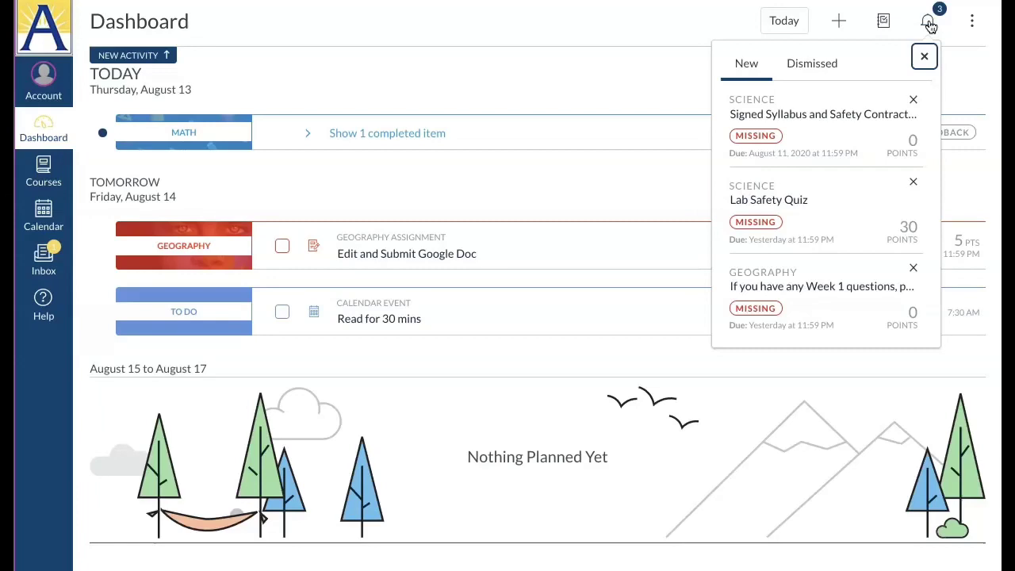
Switch the dashboard to Recent Activity and expand the Announcements group
left_click(972, 21)
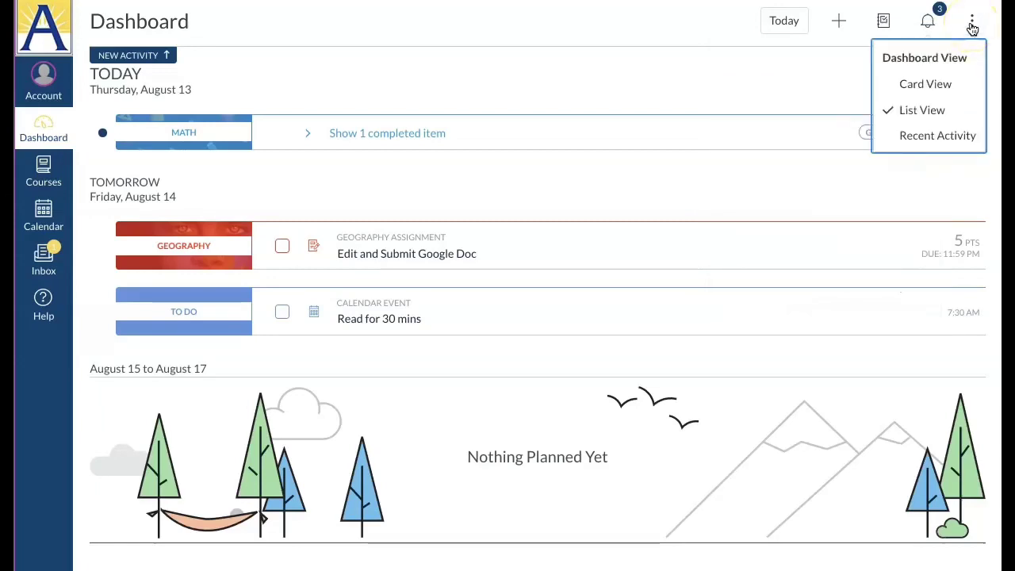
left_click(927, 137)
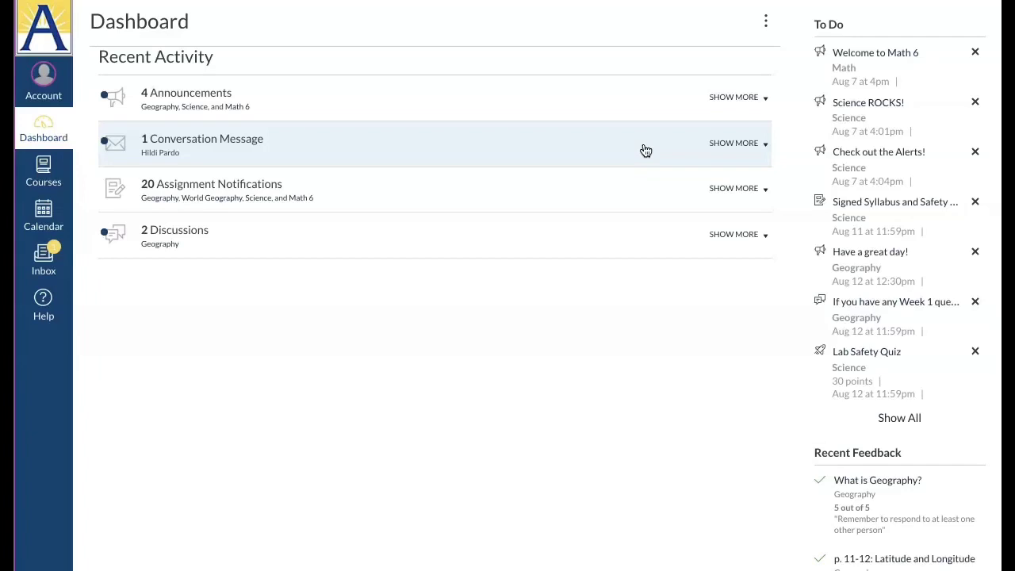
left_click(111, 105)
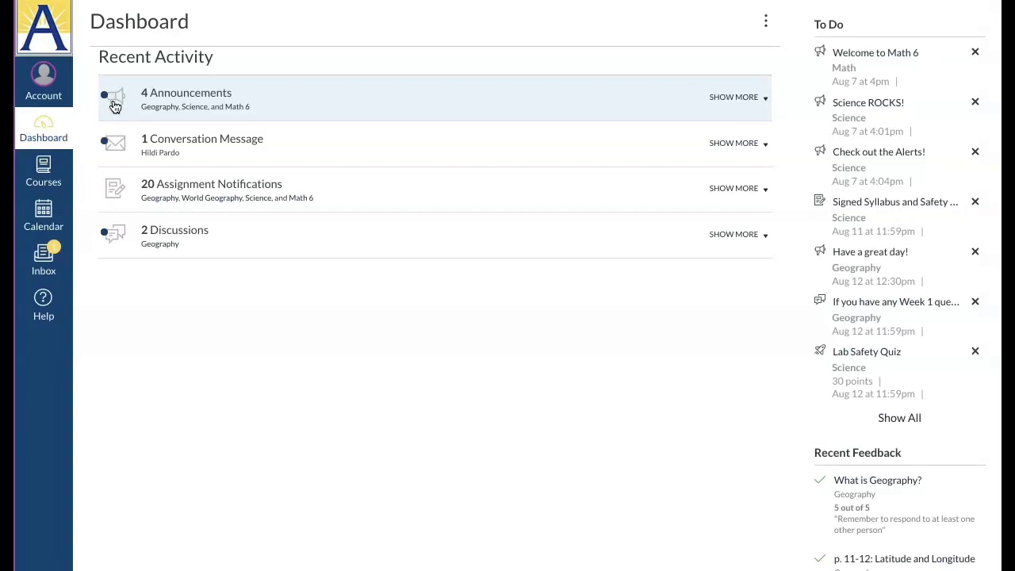
left_click(764, 99)
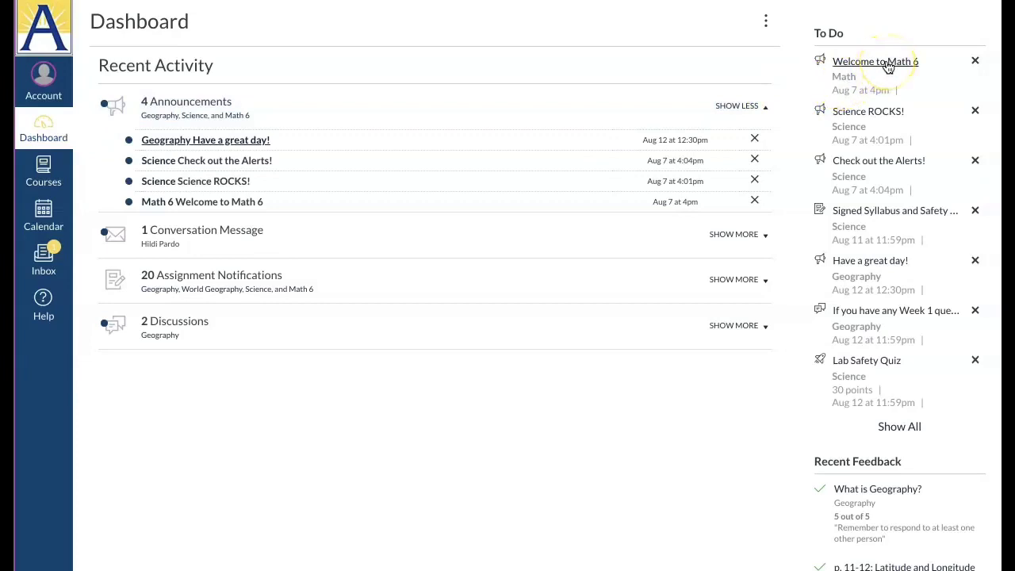
Return the dashboard to Card View and open the Geography course
left_click(765, 20)
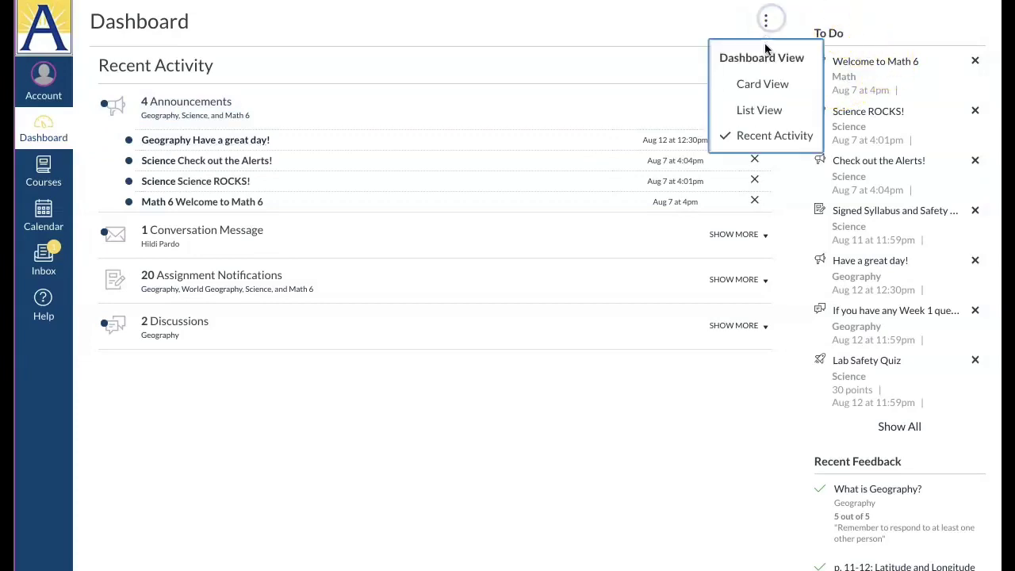
left_click(761, 86)
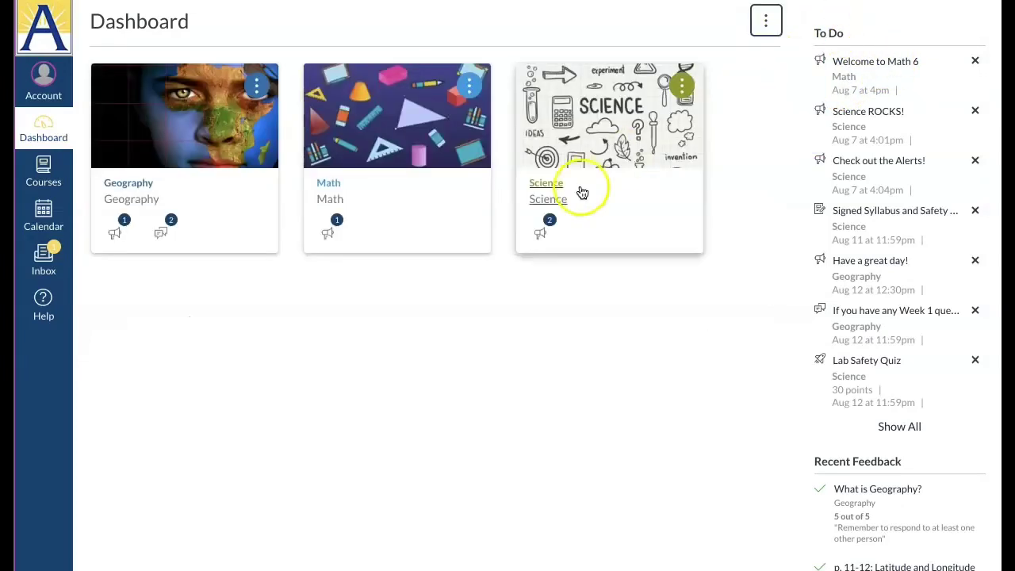
left_click(168, 157)
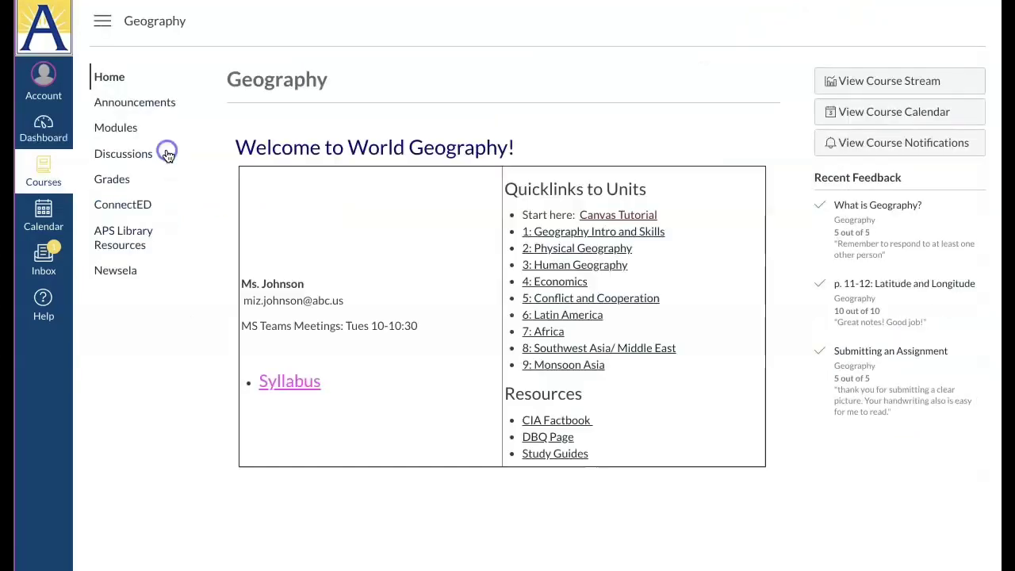
left_click(420, 261)
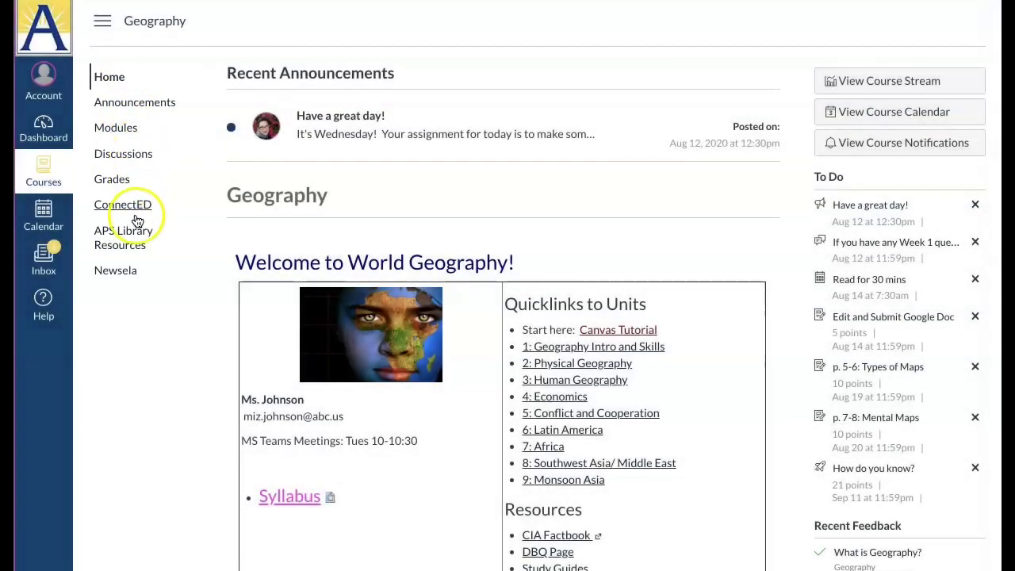
left_click(135, 208)
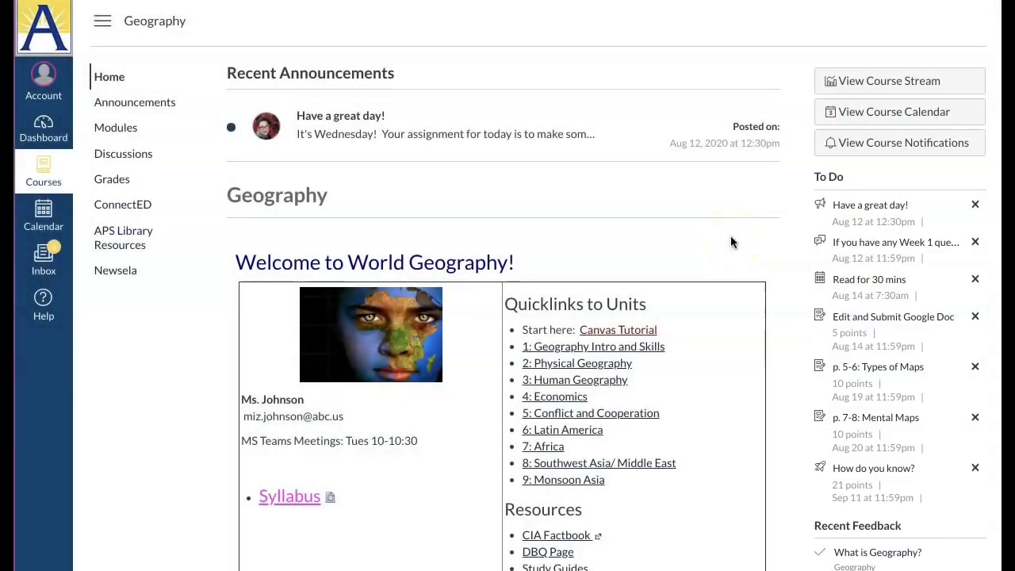
Go to the Canvas Tutorial module from the Geography home page's unit quicklinks and open its Welcome to Canvas! page
scroll(731, 236, "down", 1)
scroll(730, 236, "down", 3)
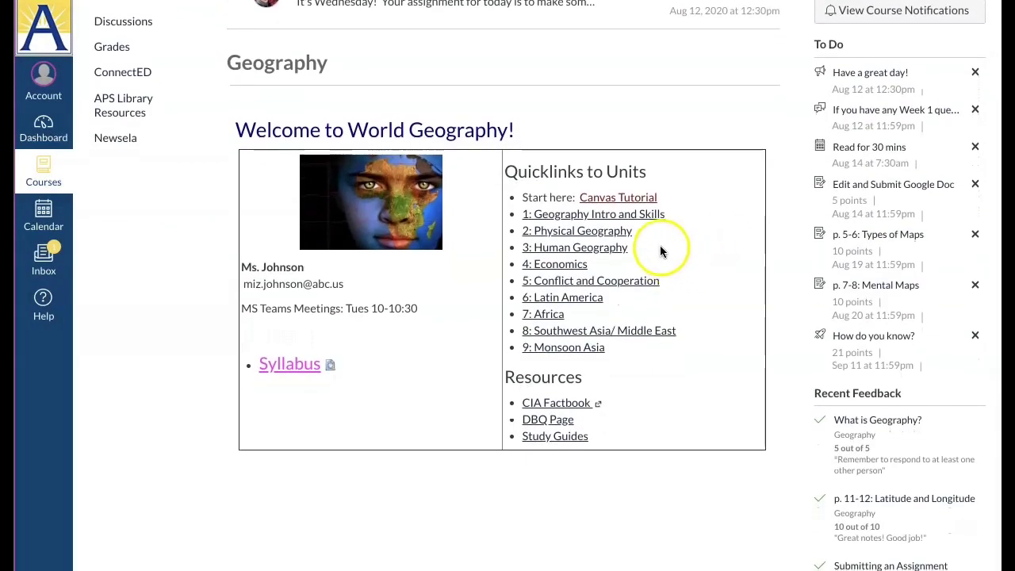
left_click(617, 204)
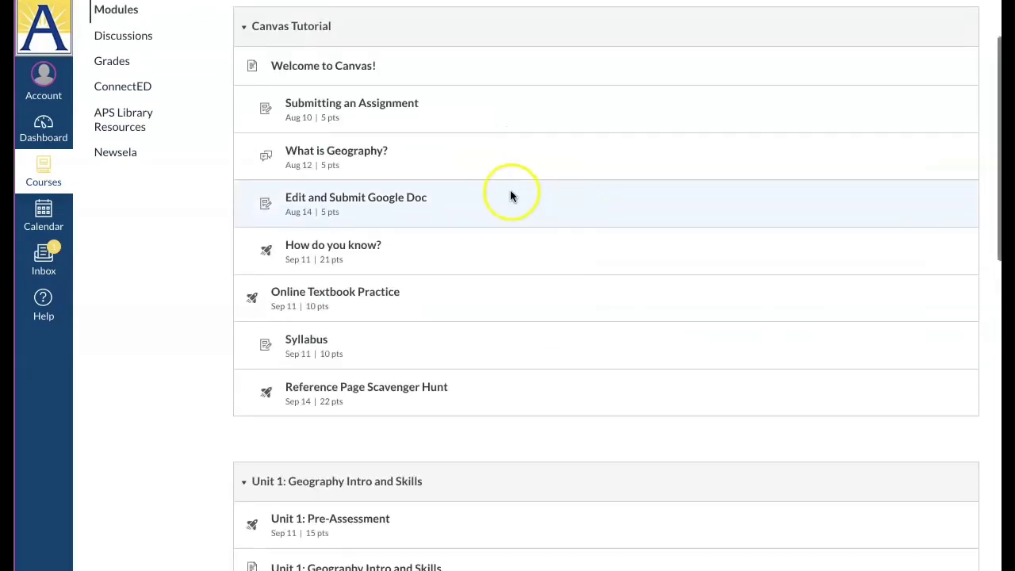
left_click(354, 69)
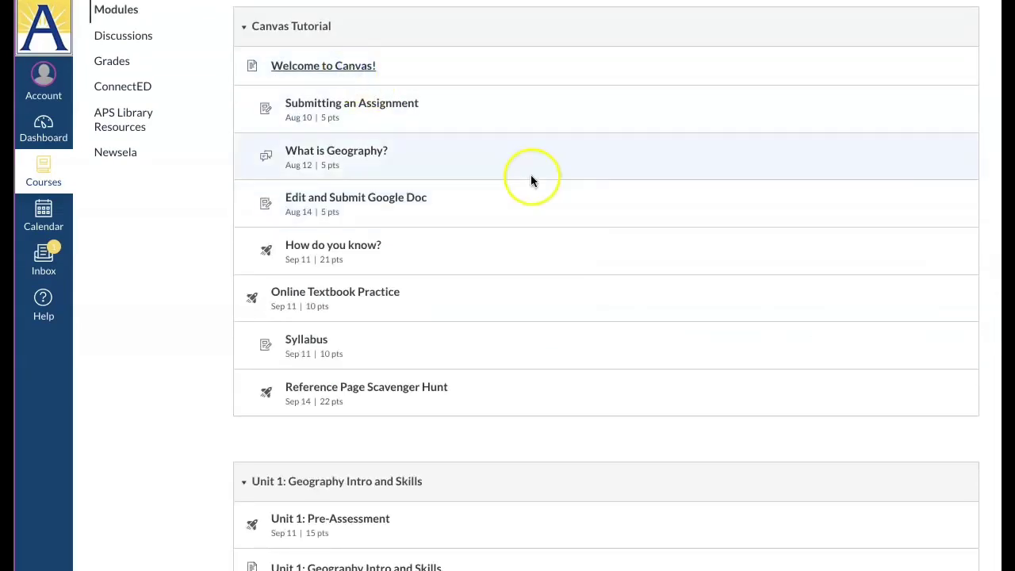
Page forward through the Canvas Tutorial items to Syllabus, step back to Online Textbook Practice, and return to the Geography home page
scroll(738, 439, "down", 3)
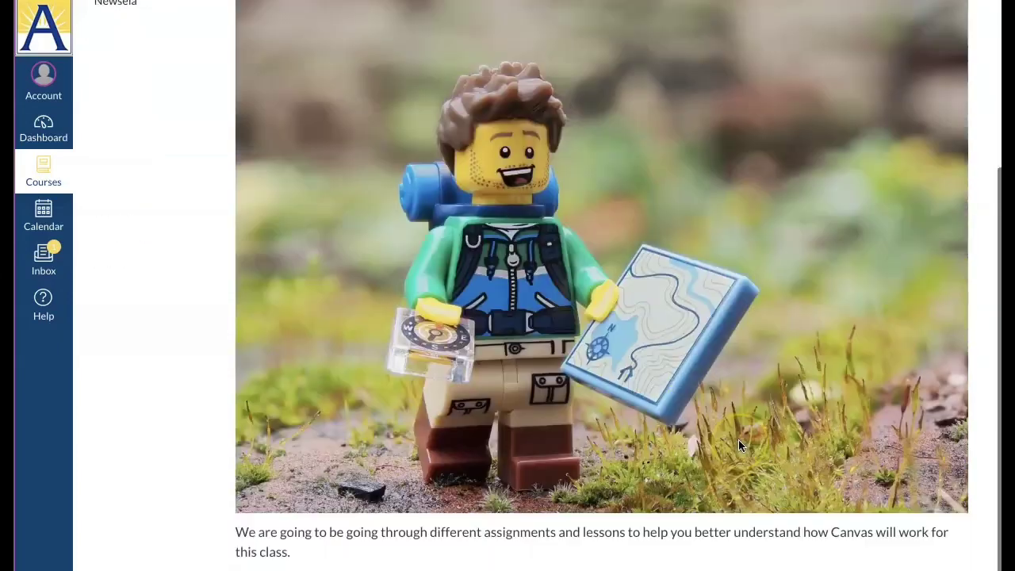
scroll(738, 439, "down", 3)
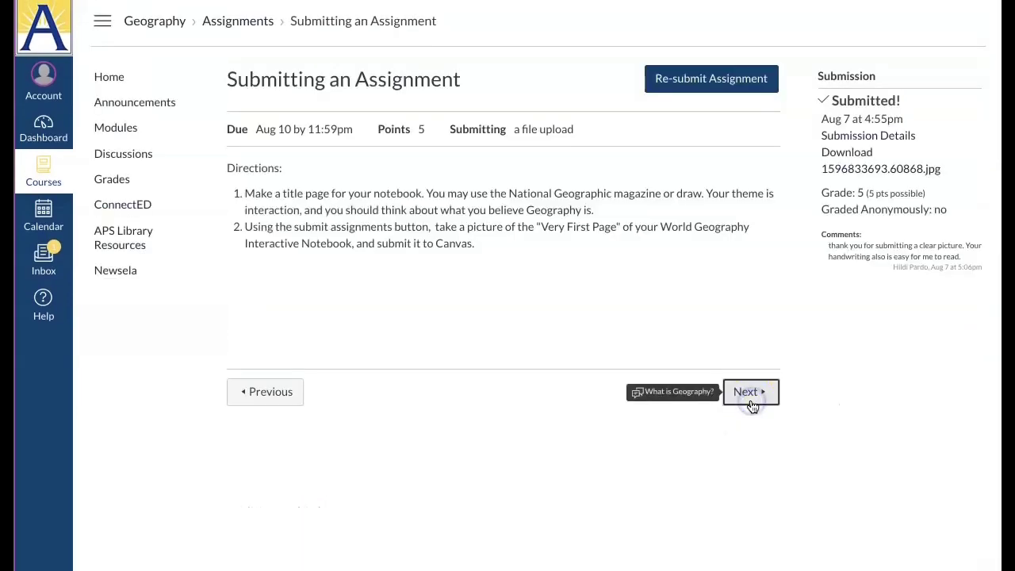
left_click(750, 402)
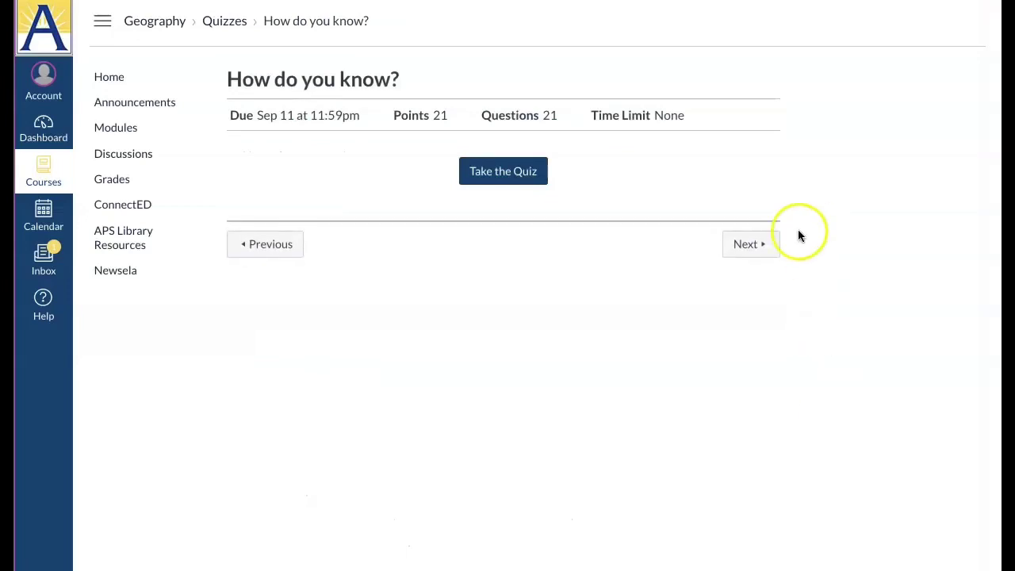
left_click(751, 245)
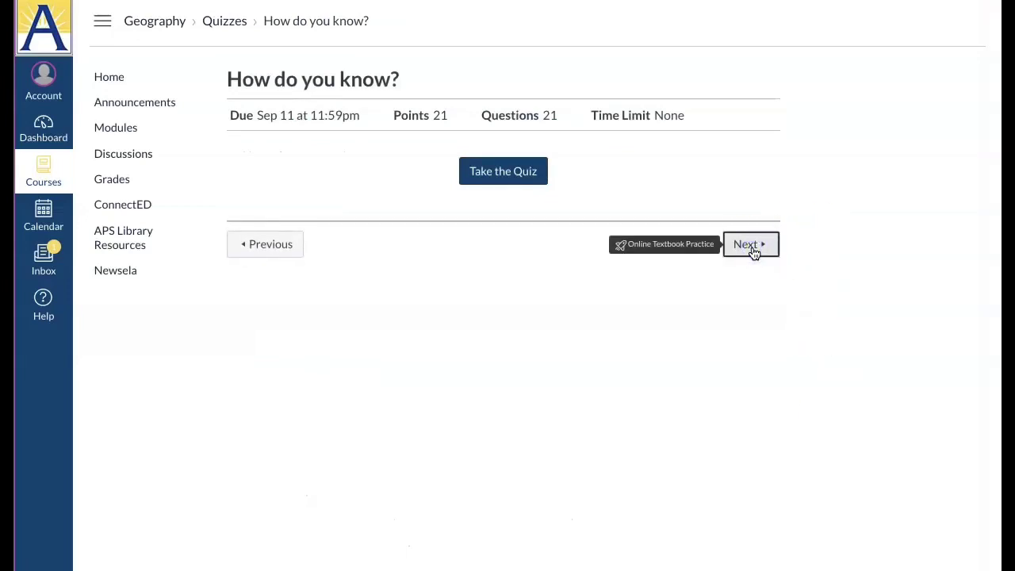
left_click(751, 333)
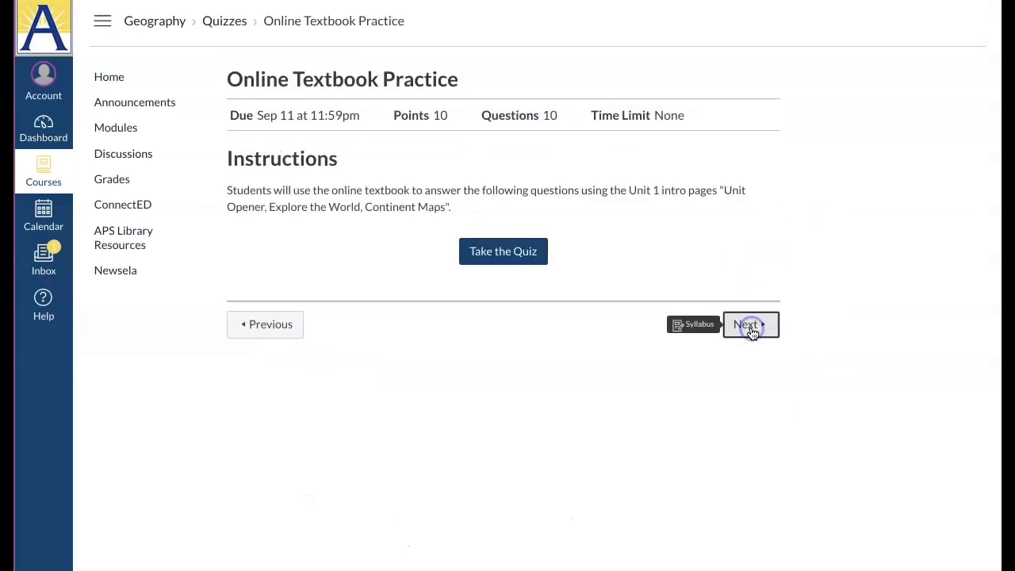
left_click(271, 394)
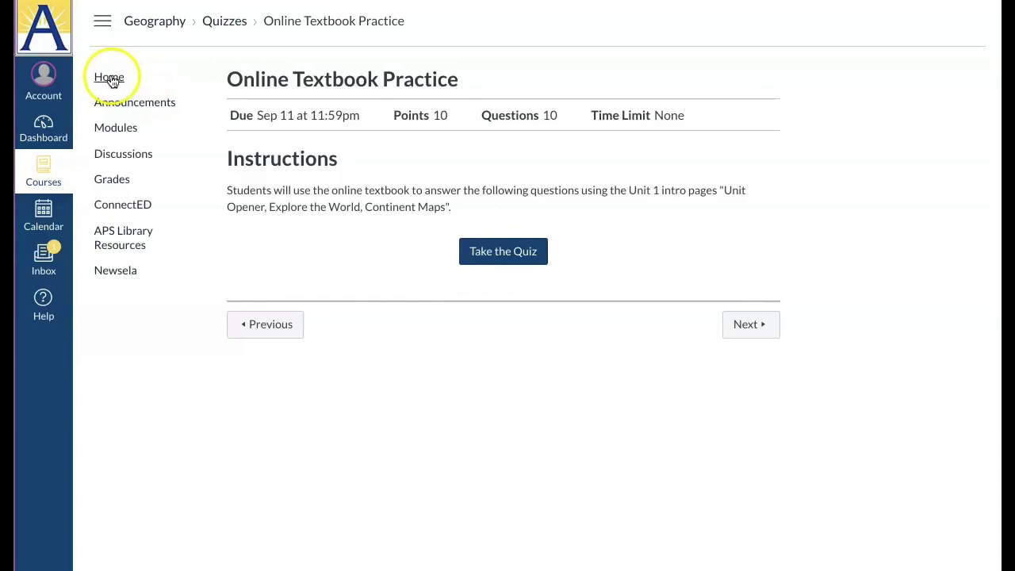
left_click(156, 22)
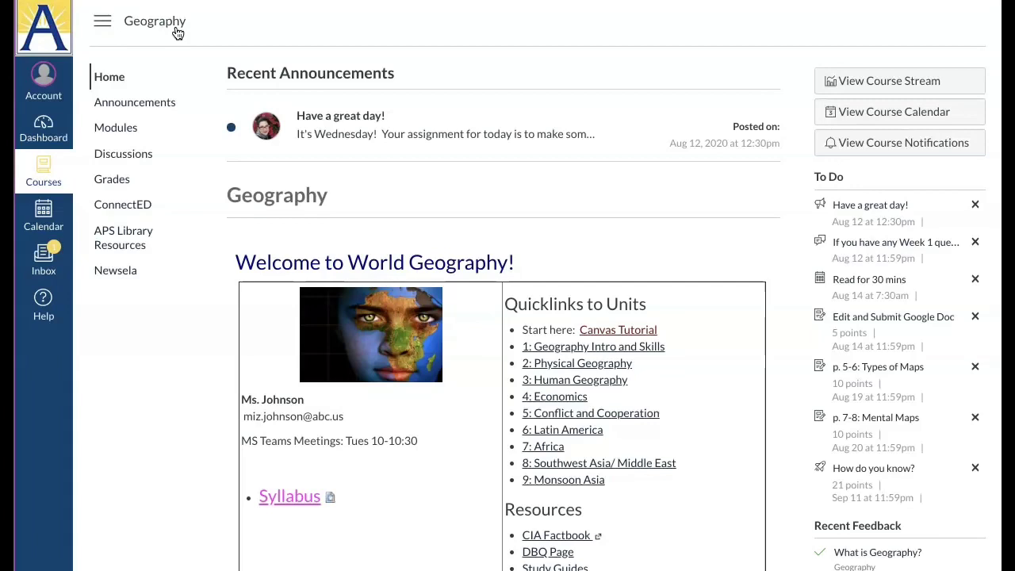
View the Geography course's Announcements, Modules, Grades and APS Library Resources pages in turn
left_click(126, 109)
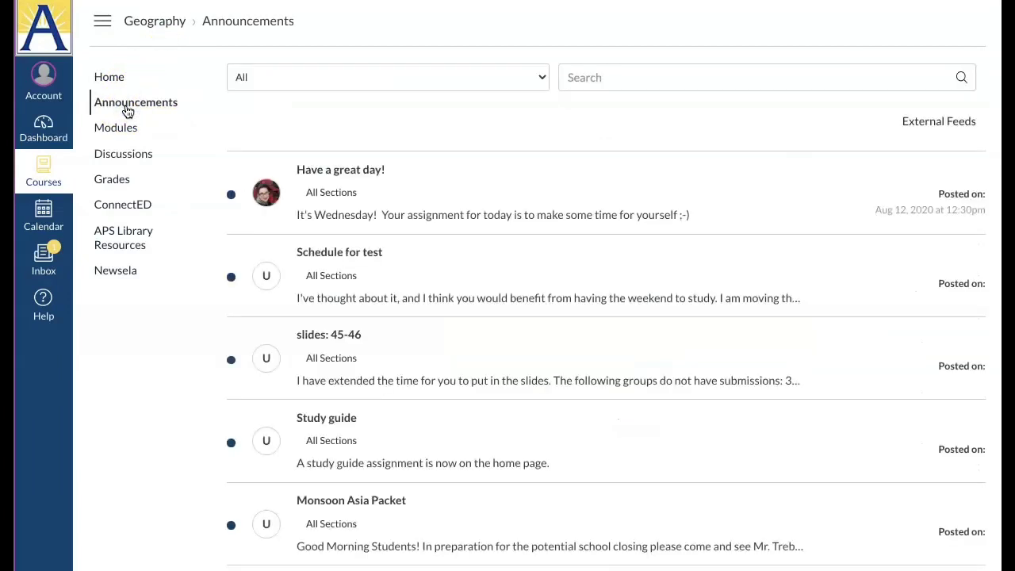
left_click(121, 131)
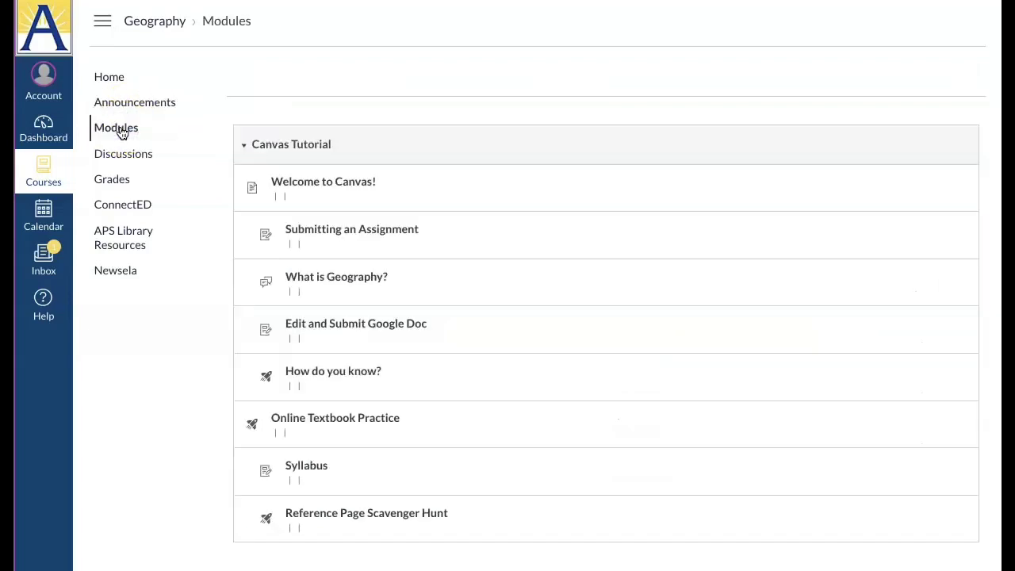
left_click(112, 179)
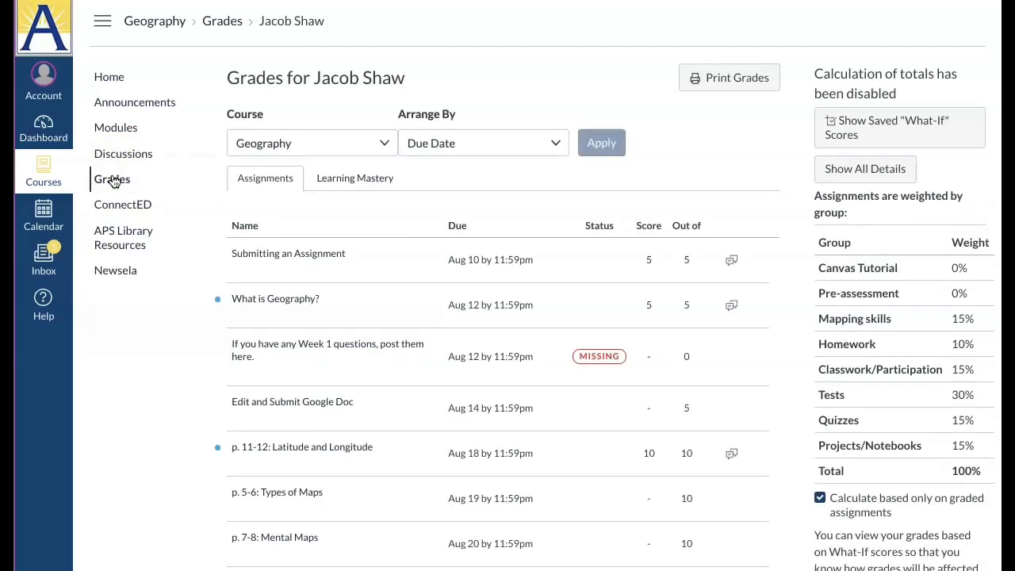
left_click(116, 234)
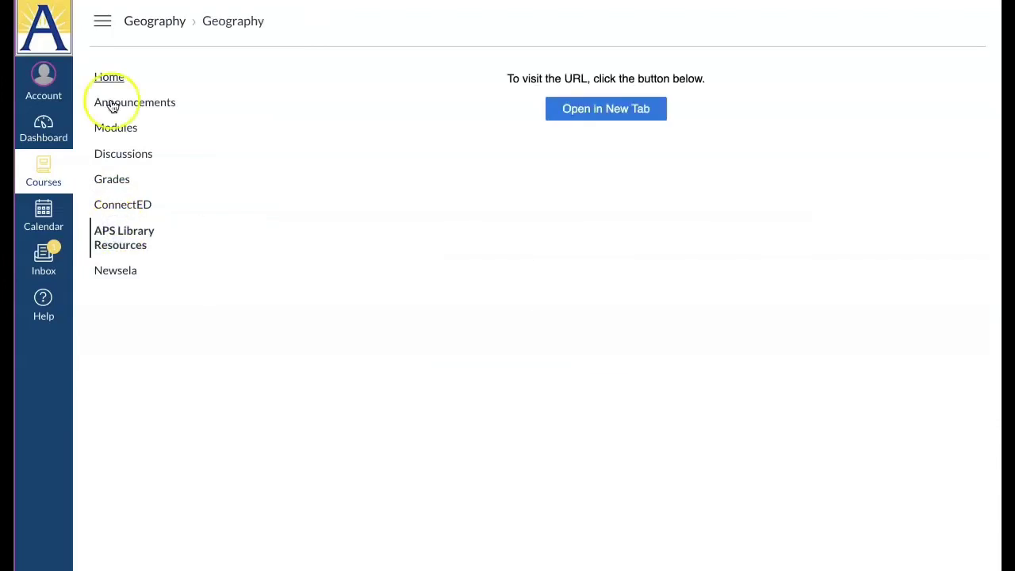
Review the Geography grades list and open the submission details and teacher feedback for Submitting an Assignment
left_click(116, 183)
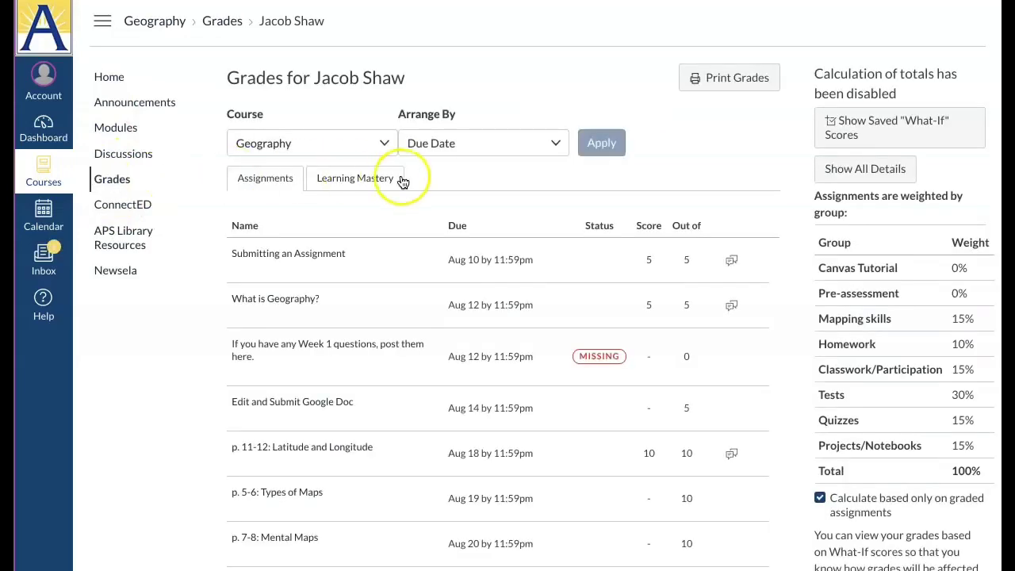
scroll(440, 272, "down", 1)
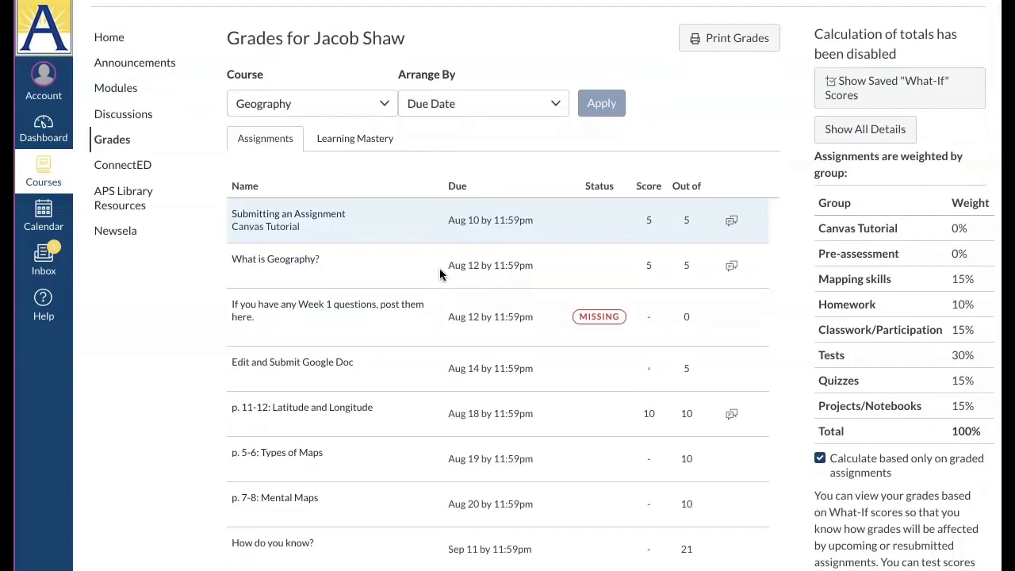
scroll(439, 274, "down", 1)
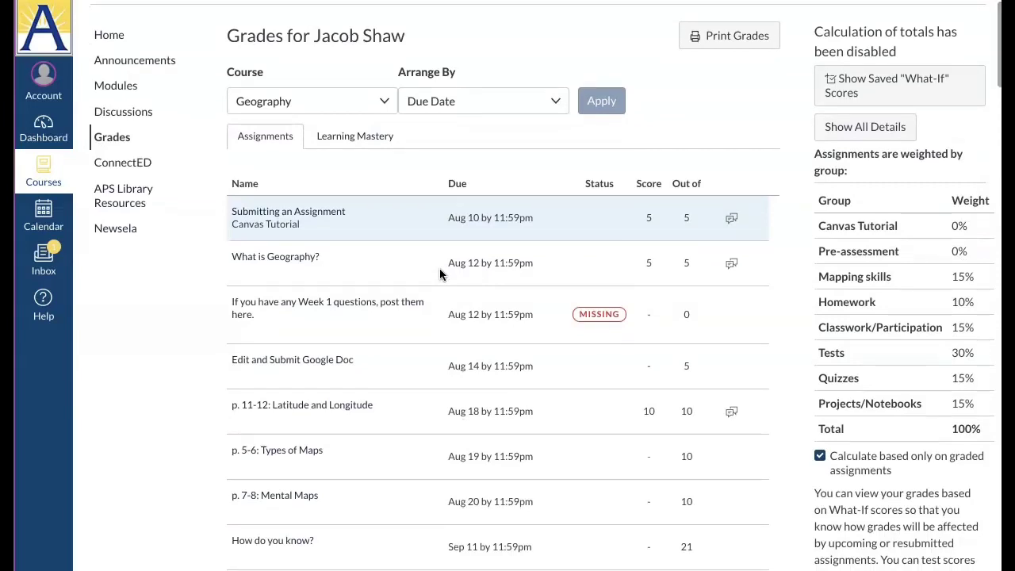
left_click(731, 219)
left_click(295, 216)
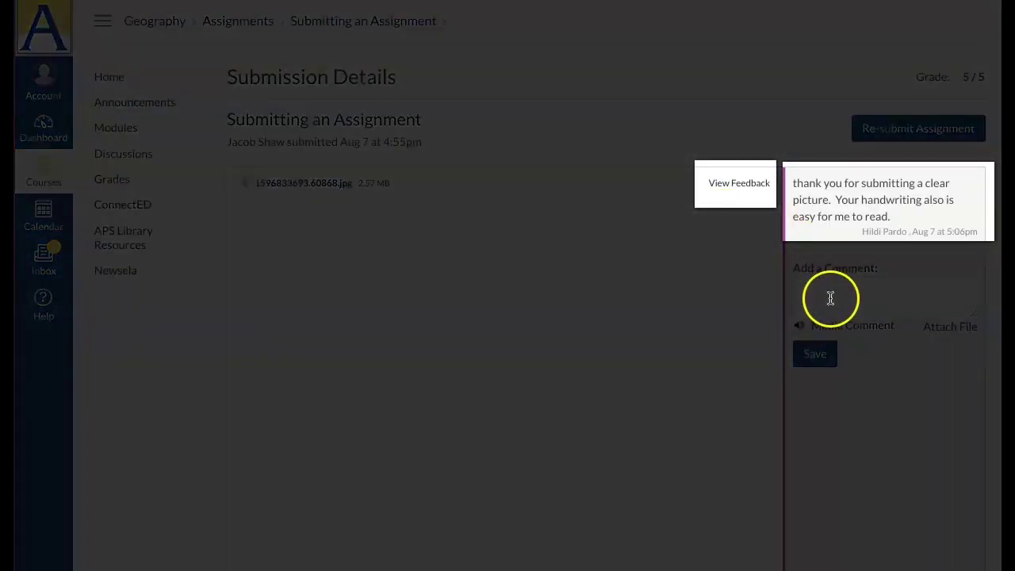
Add a comment starting "This is great" in reply to the teacher's feedback on Submitting an Assignment and save it
left_click(829, 299)
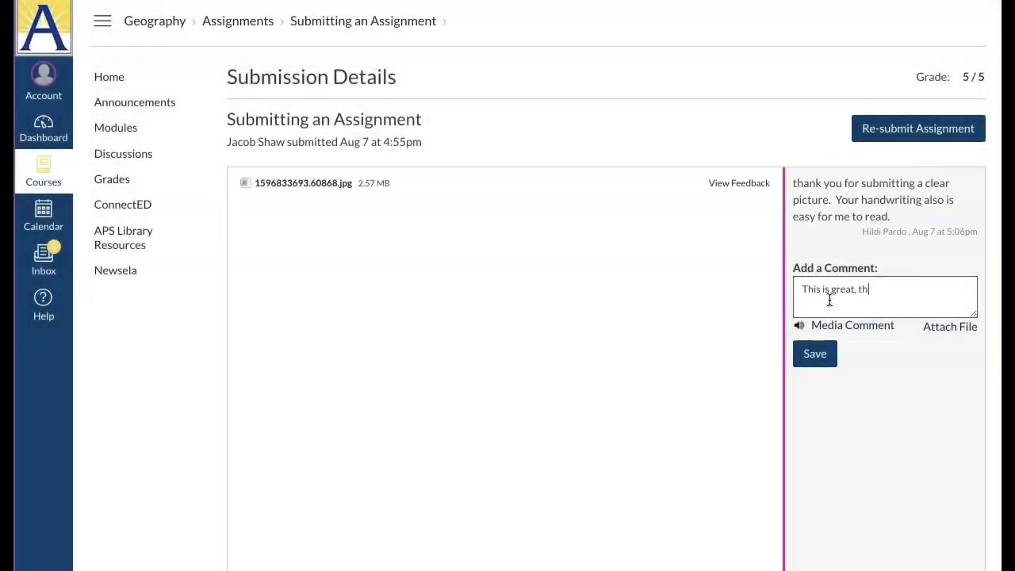
left_click(814, 354)
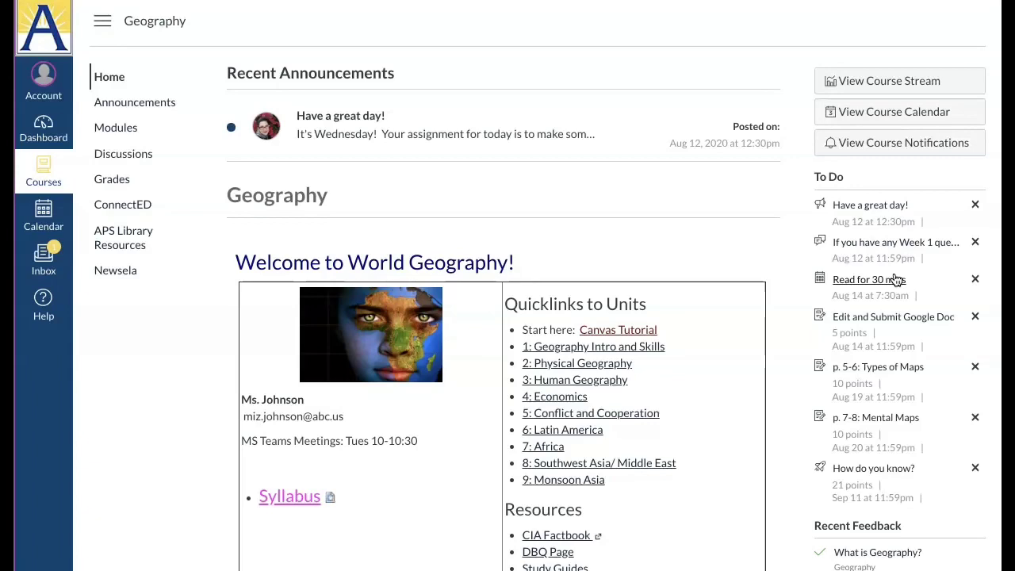
Open the p. 7-8: Mental Maps assignment from the Geography To Do list and bring up its file upload submission form
left_click(862, 419)
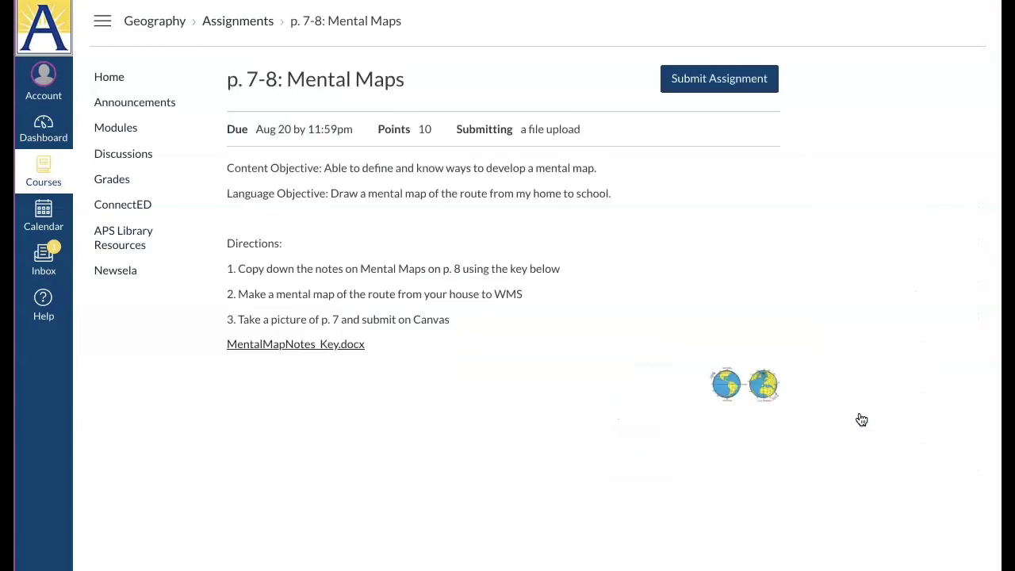
left_click(723, 81)
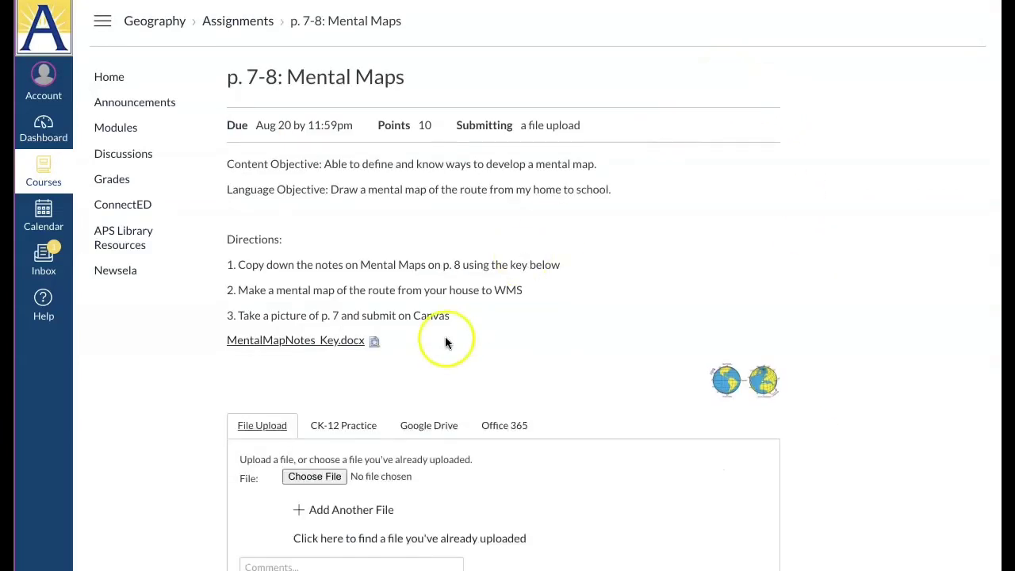
scroll(445, 340, "down", 2)
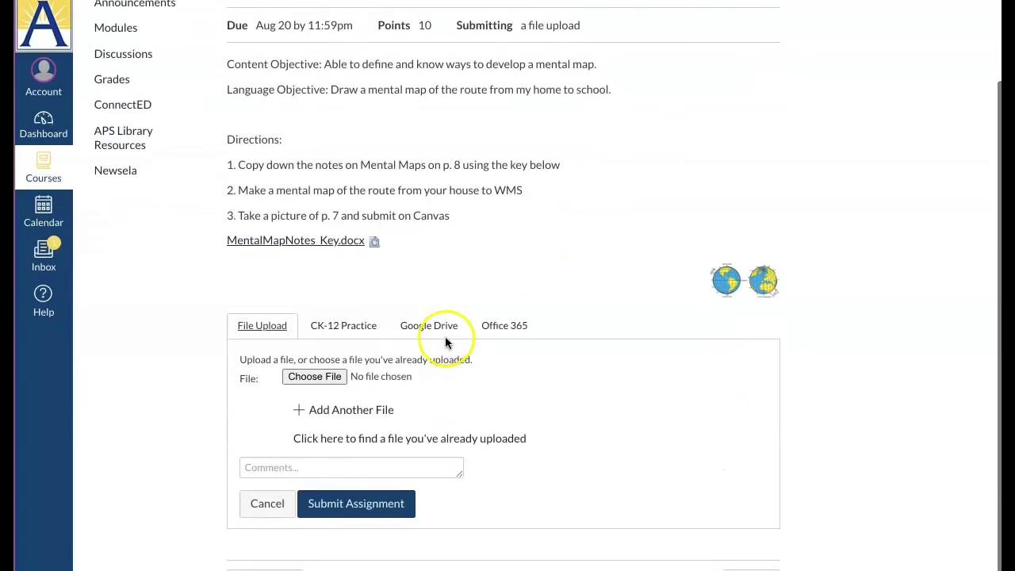
View the file chooser for the Mental Maps upload, cancel without selecting a file, and return to the Geography home page
left_click(334, 381)
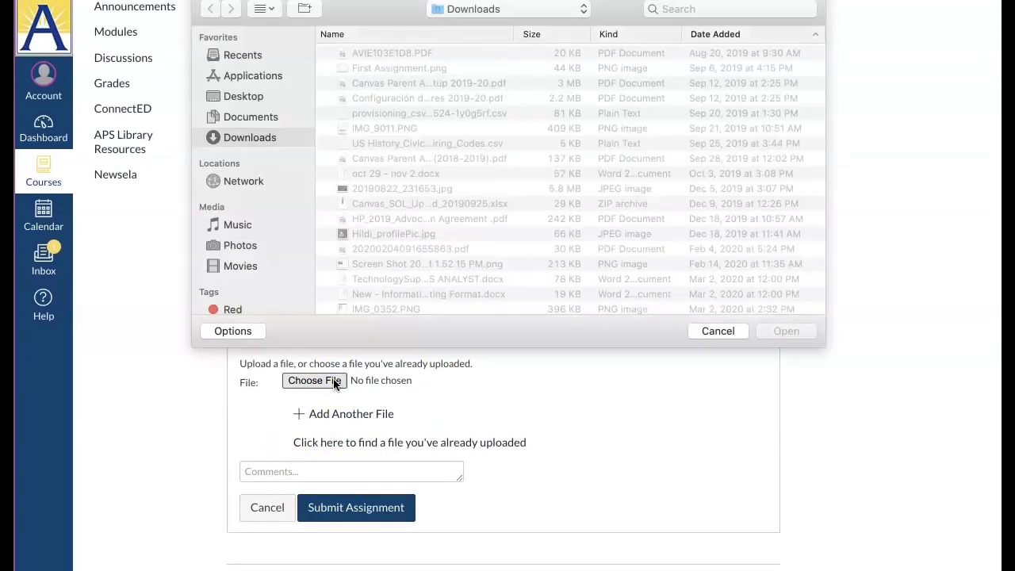
left_click(718, 332)
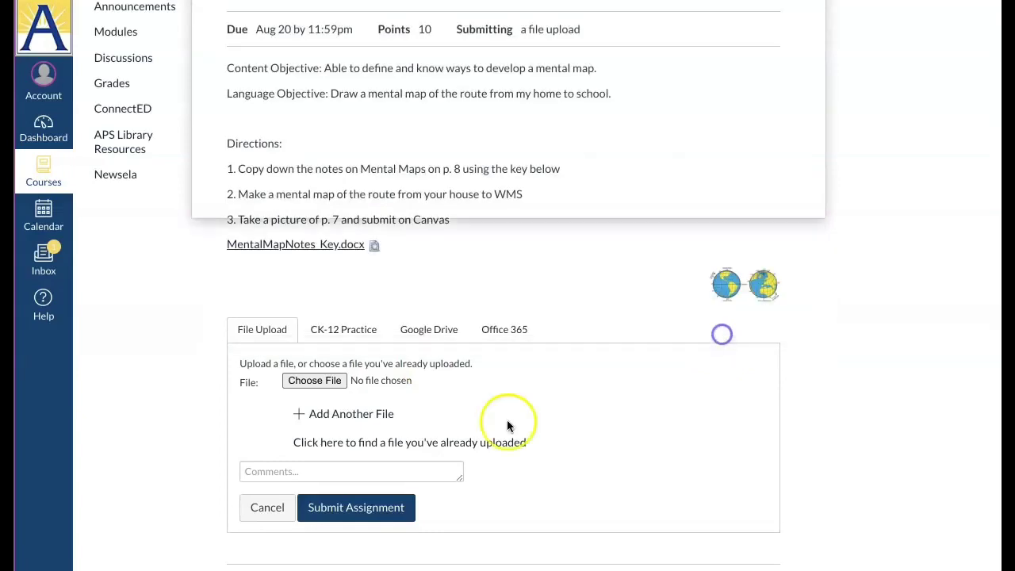
left_click(373, 510)
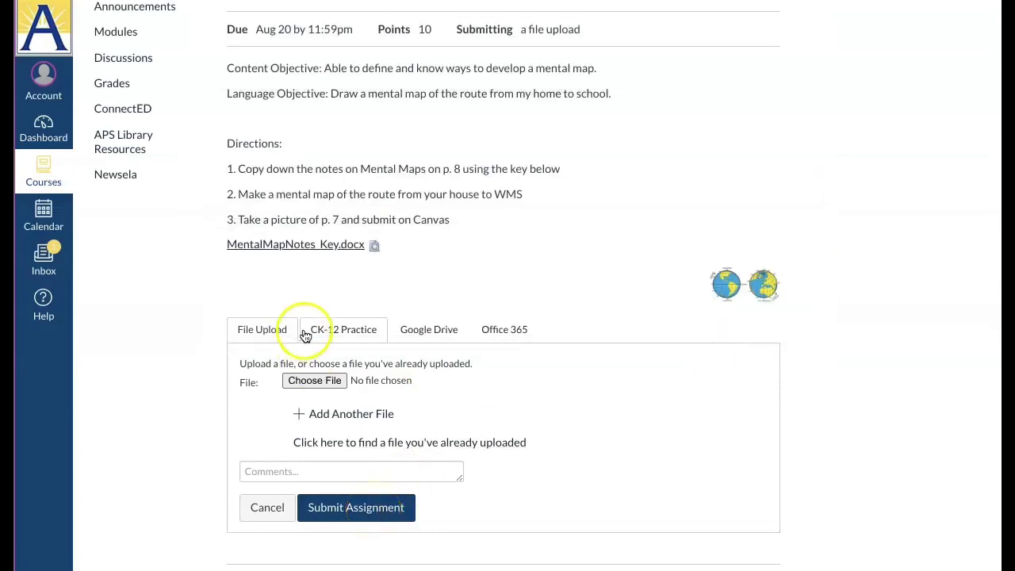
scroll(268, 249, "up", 2)
left_click(109, 77)
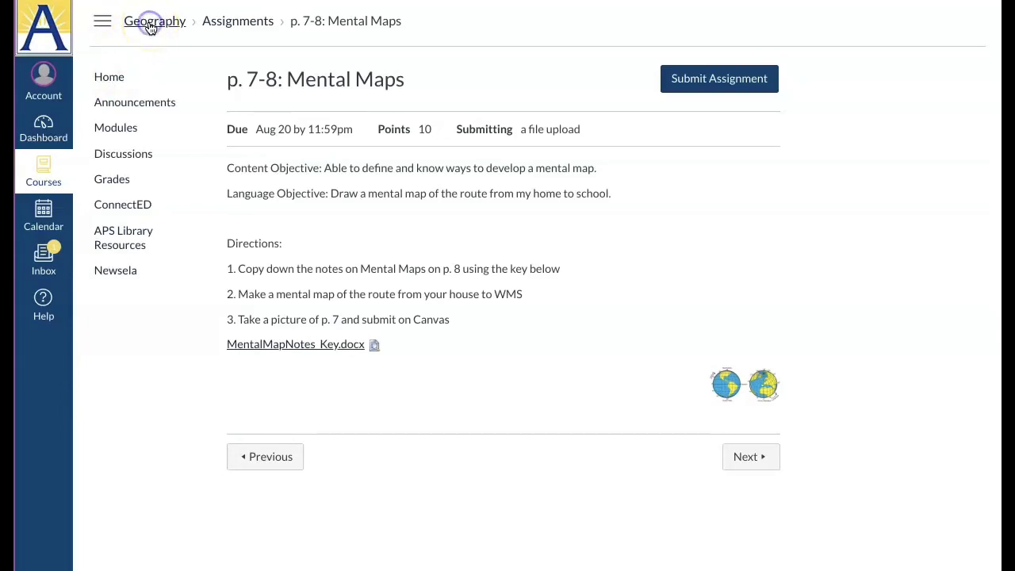
View the submission details and feedback for What is Geography? from Recent Feedback, and return to the Dashboard through the Geography home page
left_click(876, 321)
scroll(876, 321, "down", 2)
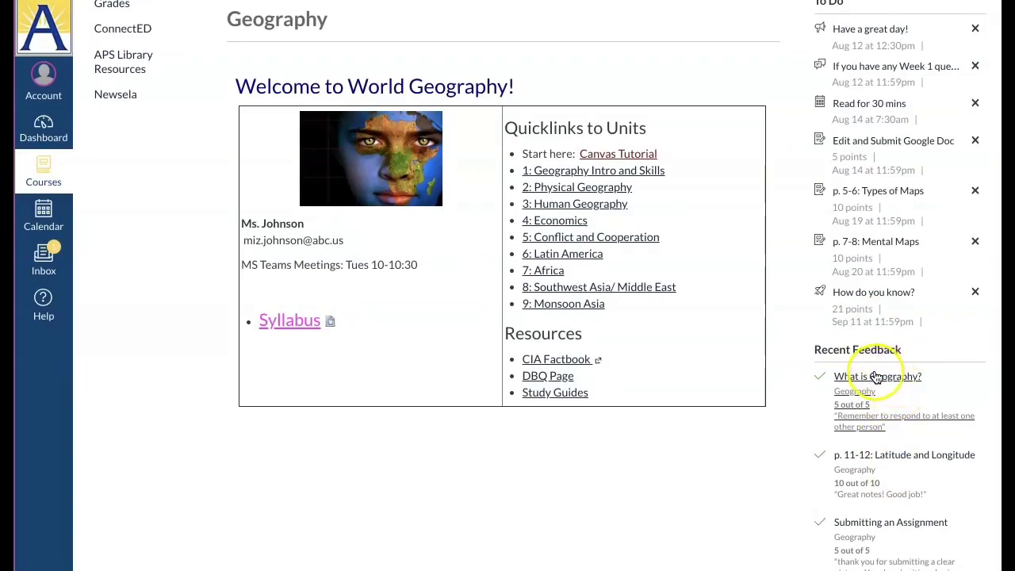
left_click(872, 382)
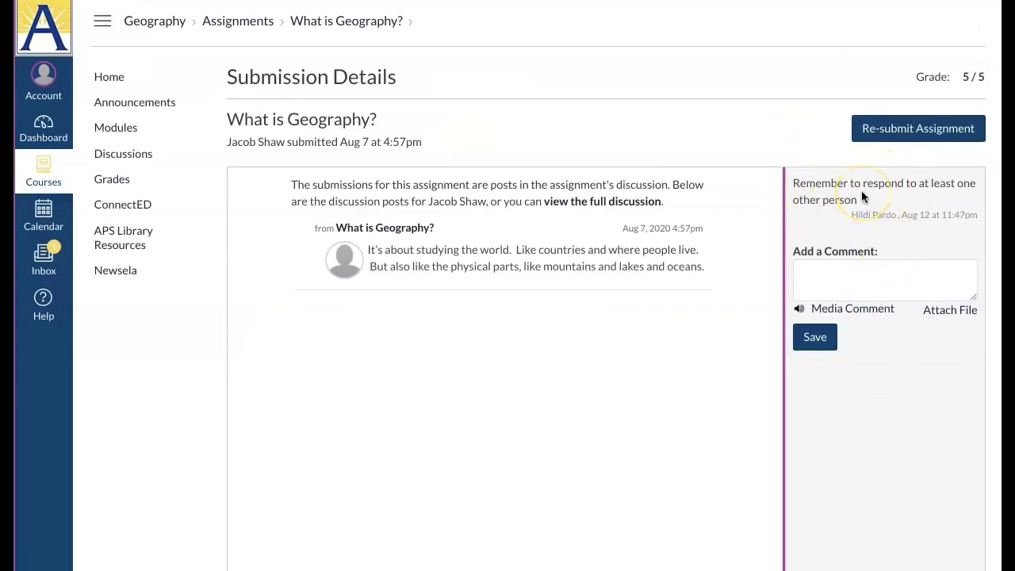
left_click(107, 75)
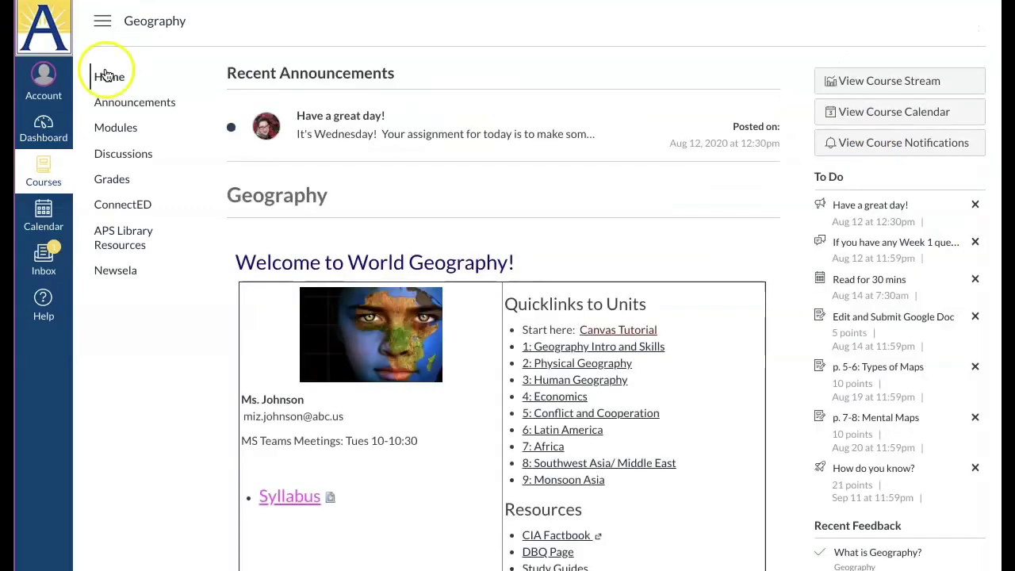
left_click(43, 131)
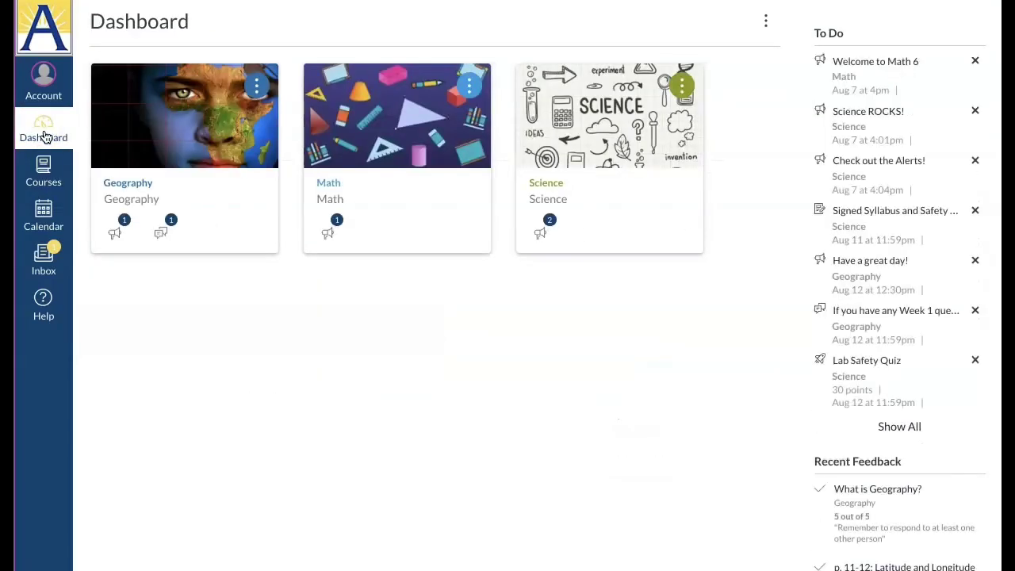